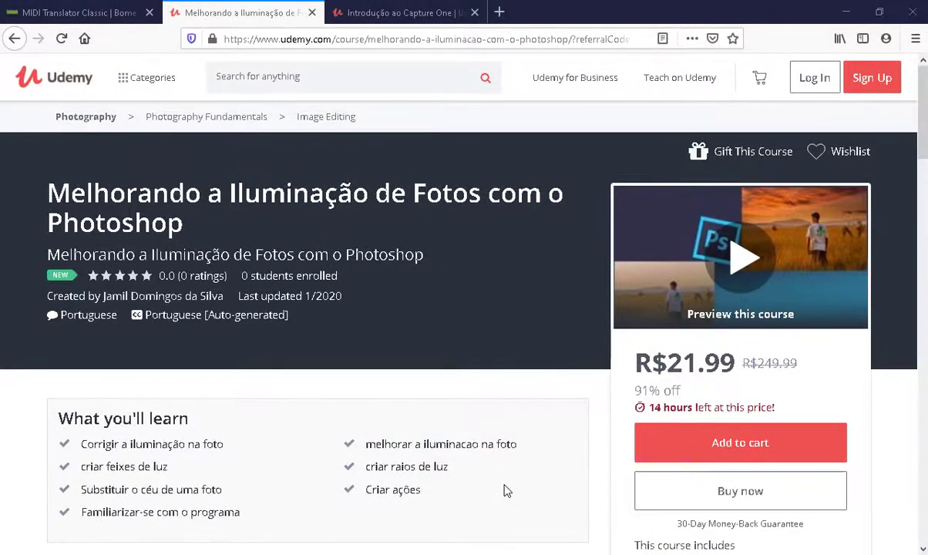
# Step: Look through the Udemy course pages for Melhorando a Iluminação de Fotos com o Photoshop and Introdução ao Capture One
pyautogui.scroll(-3, 506, 491)
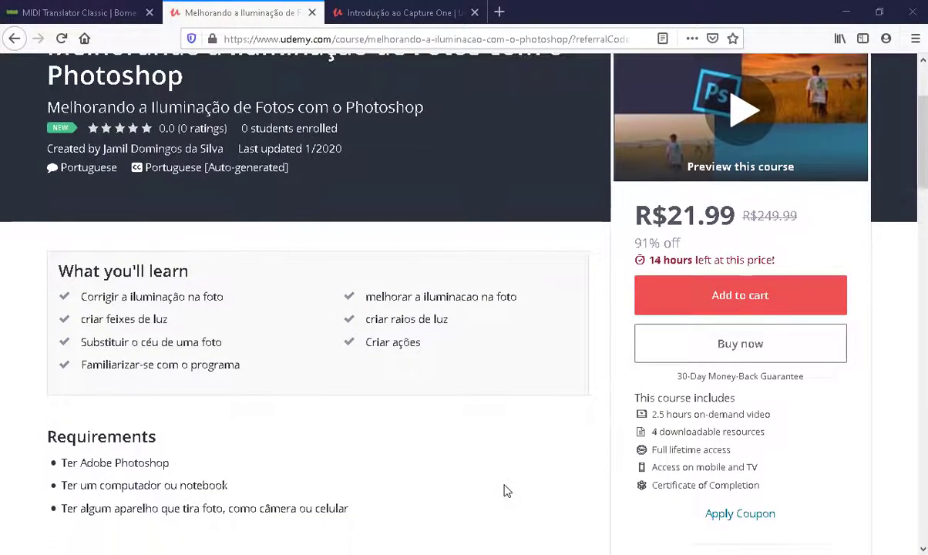
pyautogui.scroll(-2, 504, 490)
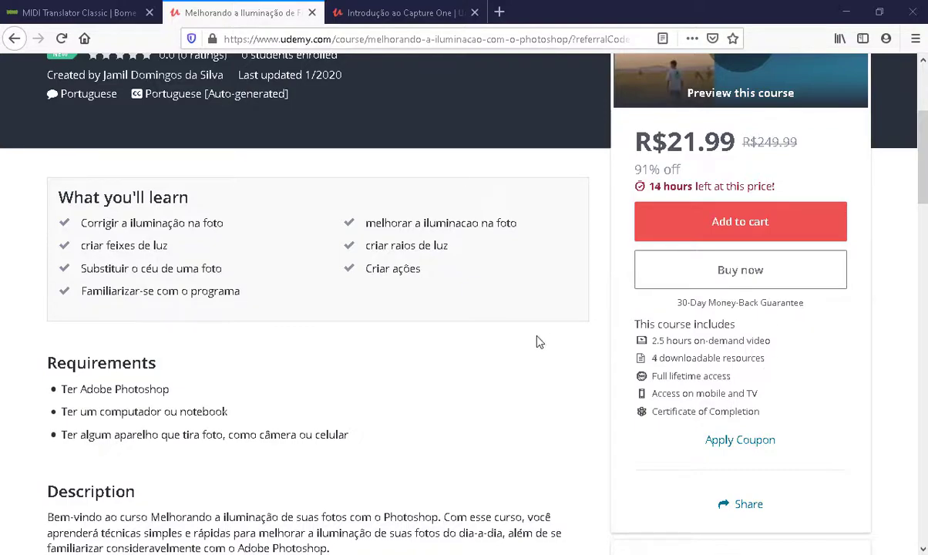
pyautogui.scroll(5, 539, 342)
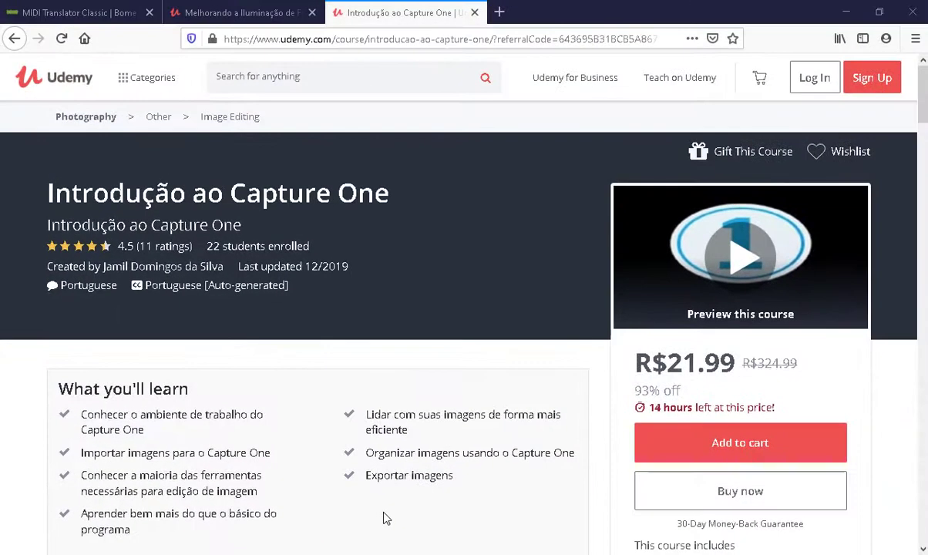
pyautogui.scroll(-3, 386, 518)
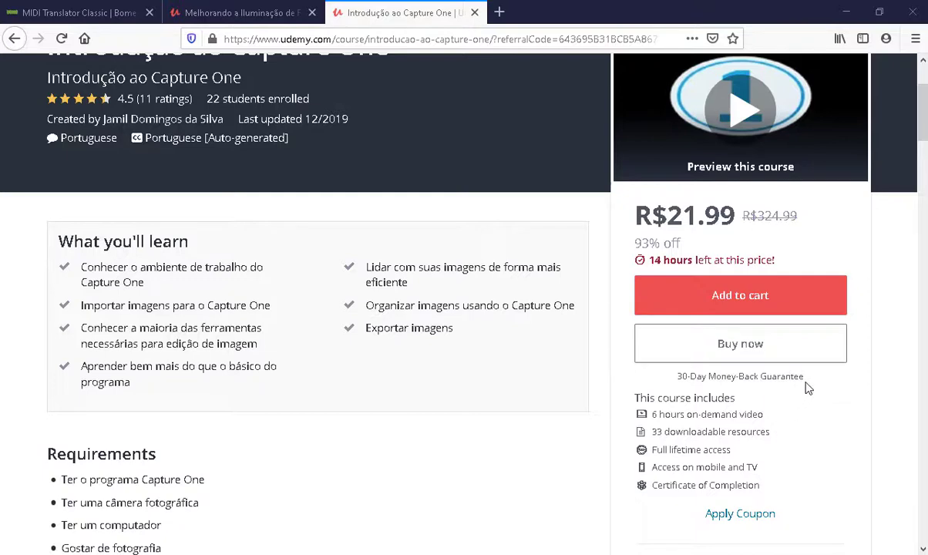
pyautogui.scroll(3, 808, 388)
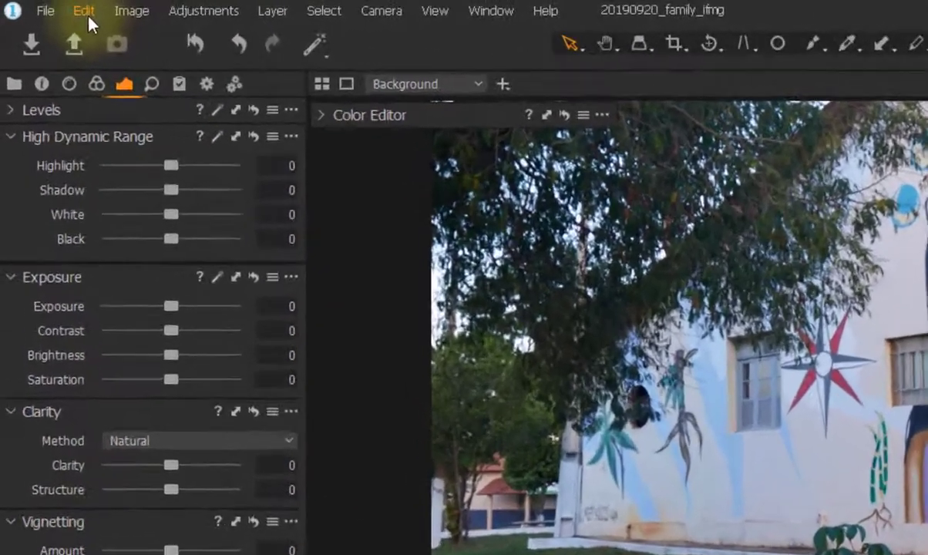
# Step: Open the keyboard shortcut editor and expand the Other command group
pyautogui.click(87, 15)
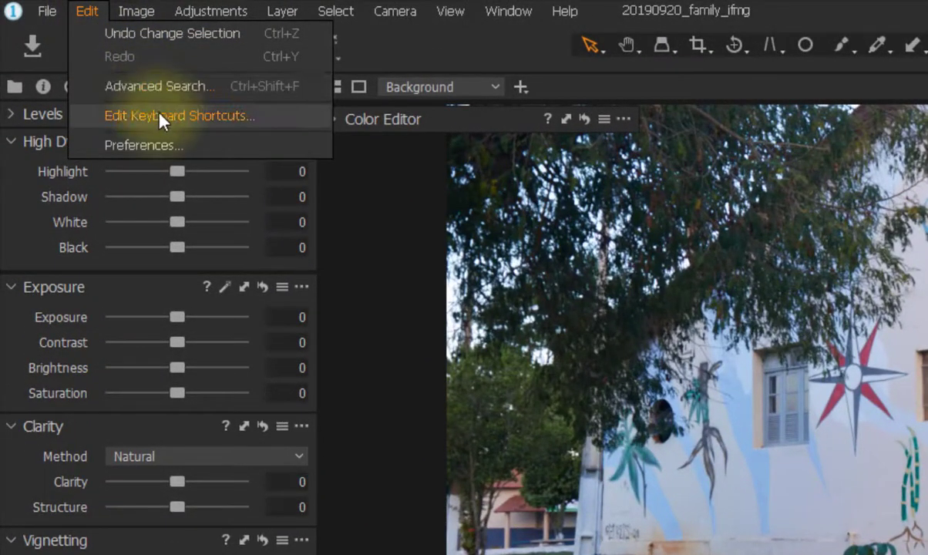
pyautogui.click(159, 116)
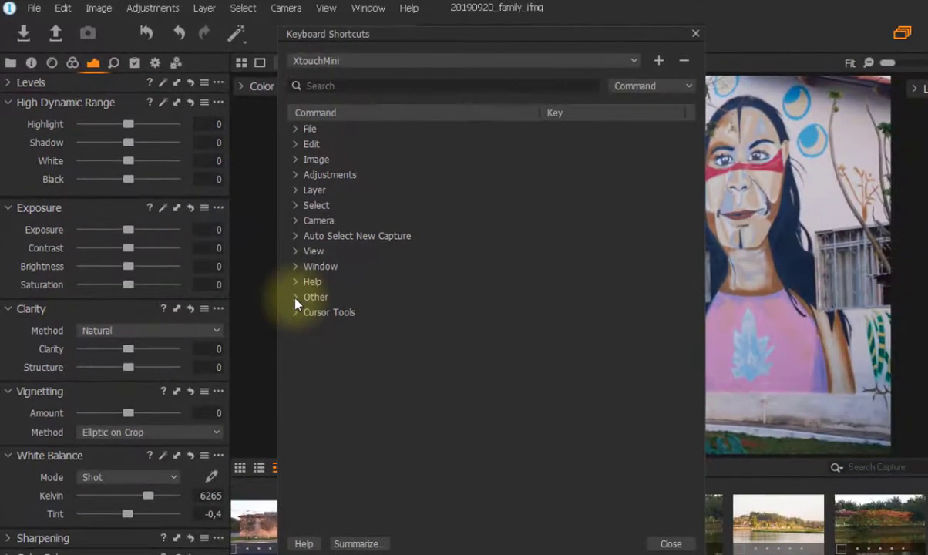
pyautogui.click(295, 299)
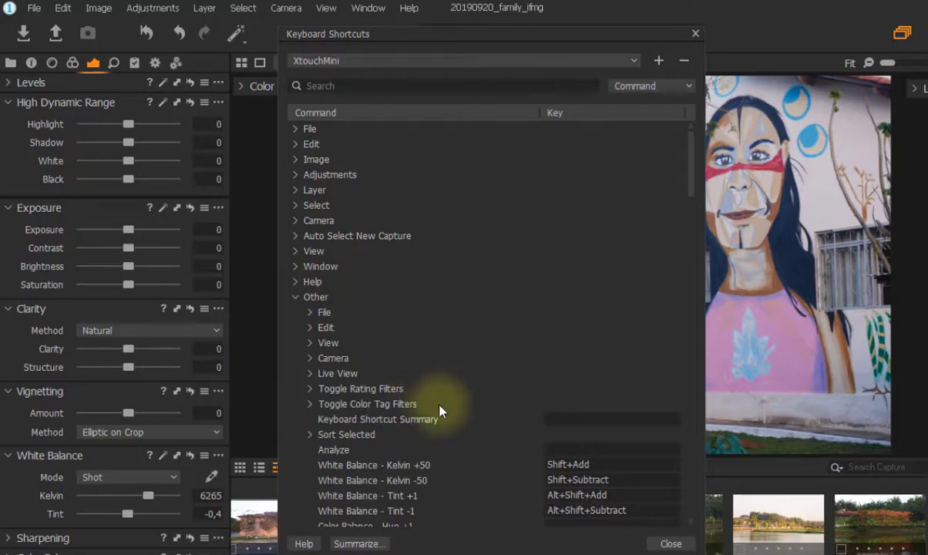
# Step: Examine the adjustment commands in the Other group and their assigned keys, from white balance to layer opacity, and close the shortcut editor
pyautogui.scroll(-5, 439, 412)
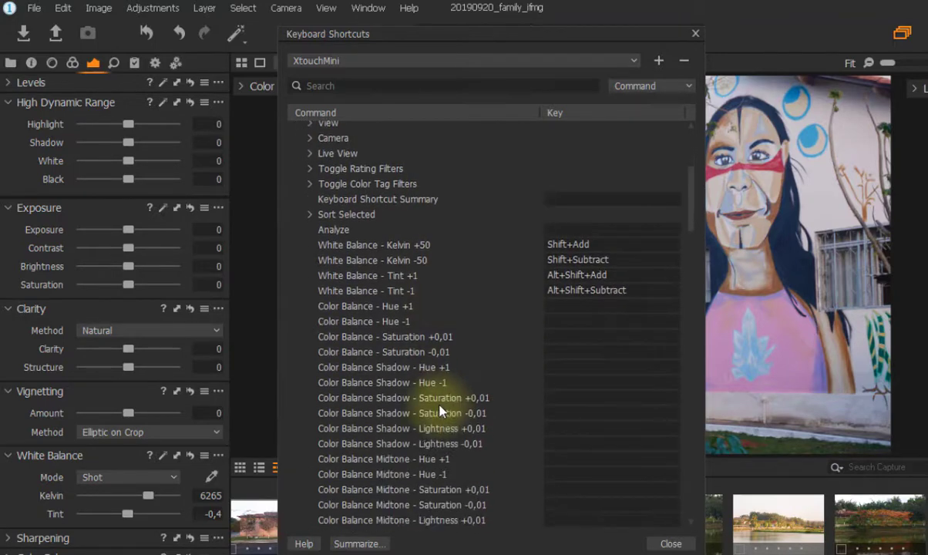
pyautogui.scroll(-1, 363, 262)
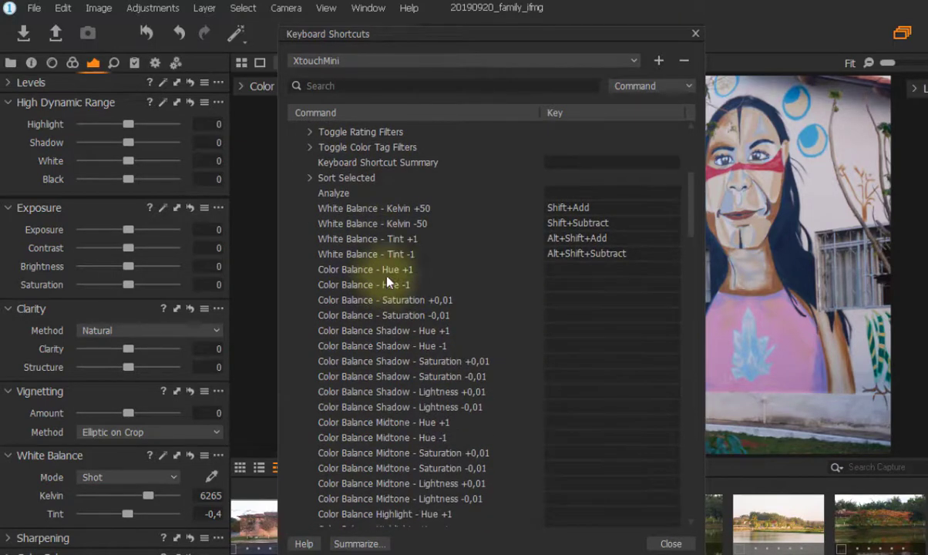
pyautogui.scroll(-7, 381, 317)
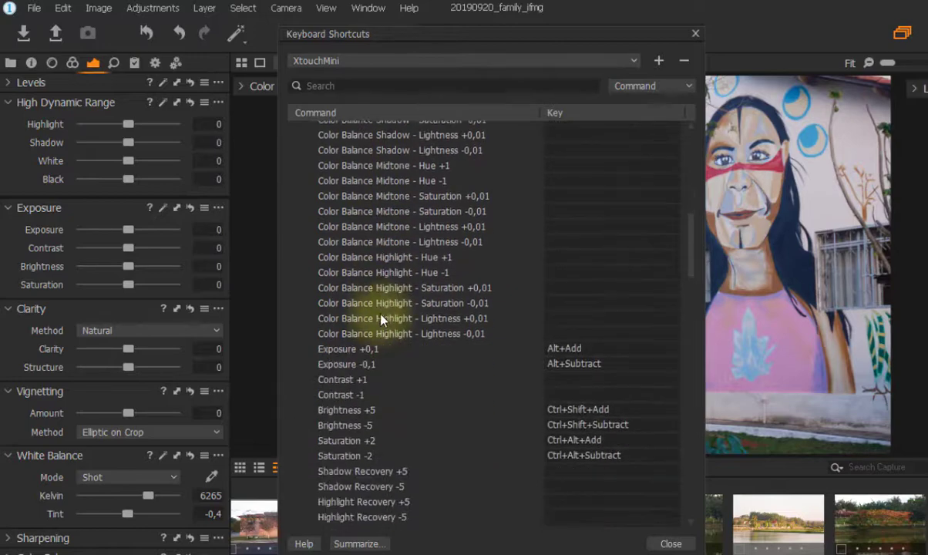
pyautogui.scroll(-8, 380, 319)
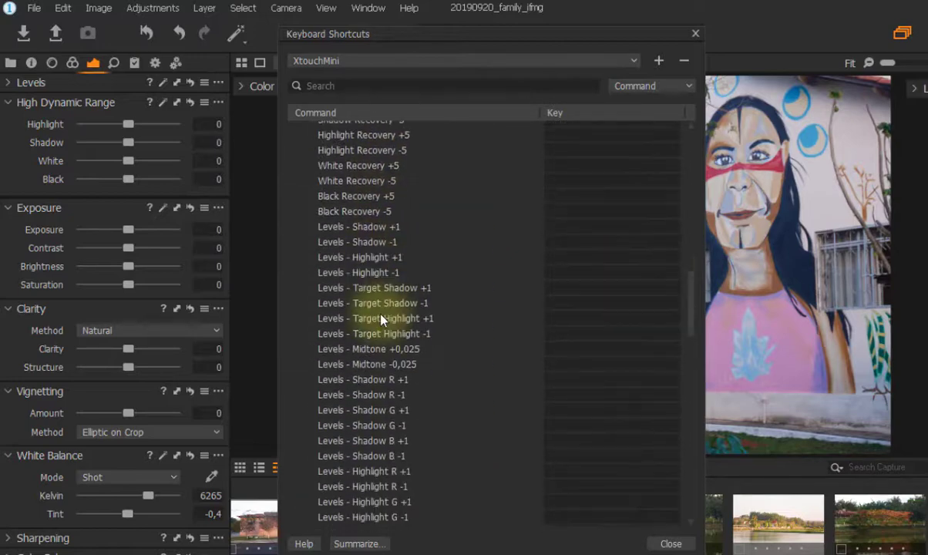
pyautogui.scroll(-10, 381, 319)
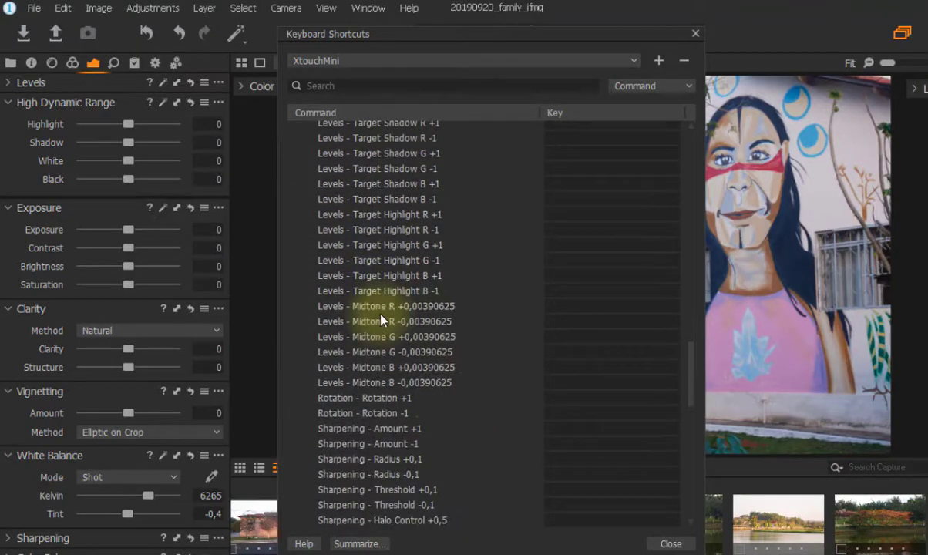
pyautogui.scroll(-4, 381, 318)
pyautogui.scroll(-3, 385, 340)
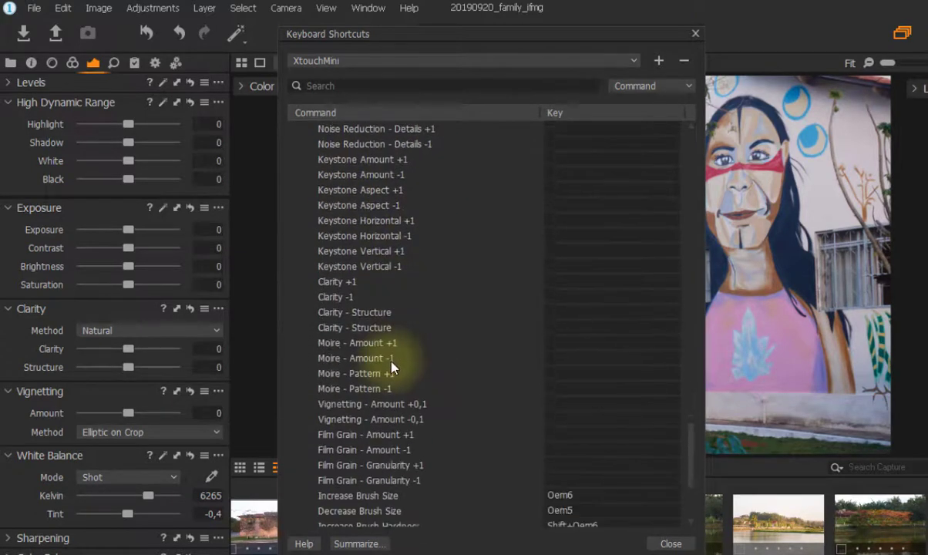
pyautogui.scroll(-4, 392, 366)
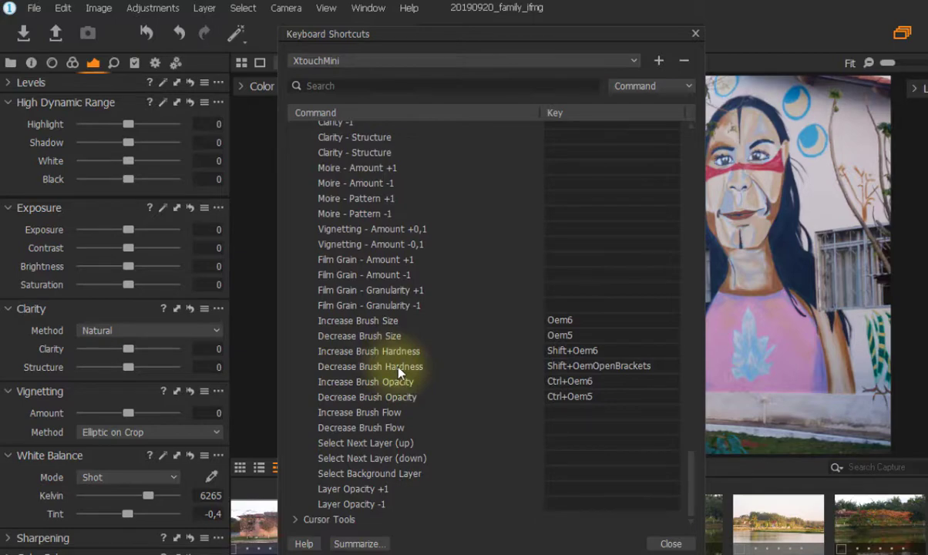
pyautogui.click(670, 544)
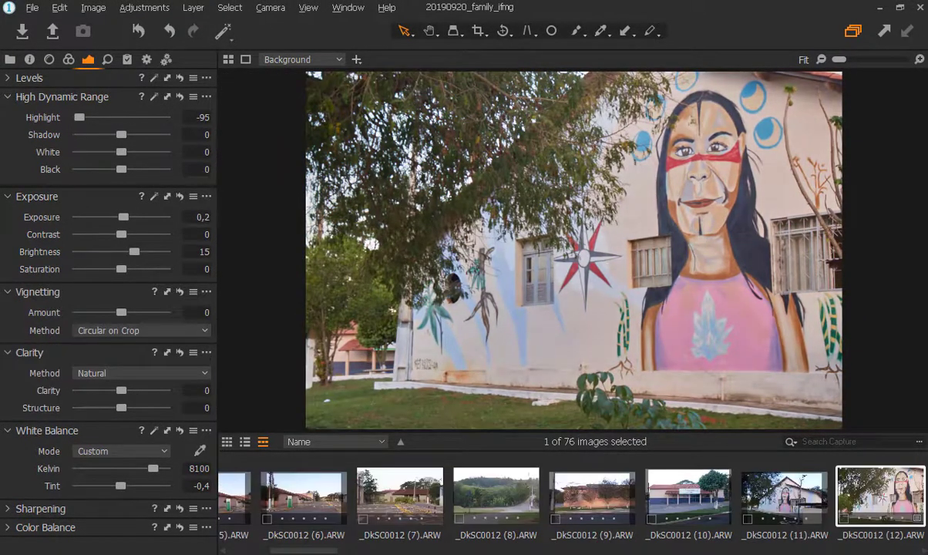
# Step: Set the mural photo's highlight to -20, shadow to -15, white to -15, black to -30 and exposure to -0.1
pyautogui.moveTo(80, 117); pyautogui.dragTo(100, 135)
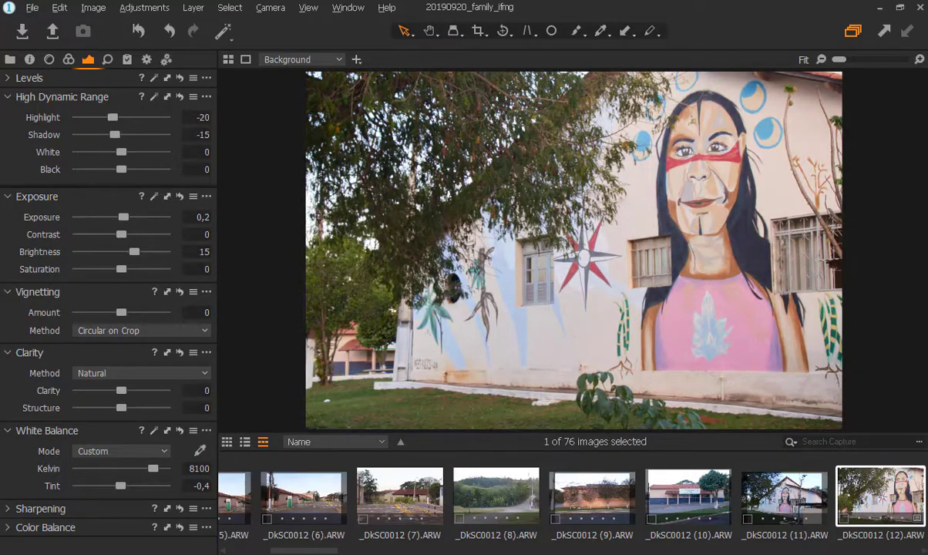
pyautogui.hotkey('ctrl', 'z')
pyautogui.hotkey('ctrl', 'z')
pyautogui.hotkey('ctrl', 'z')
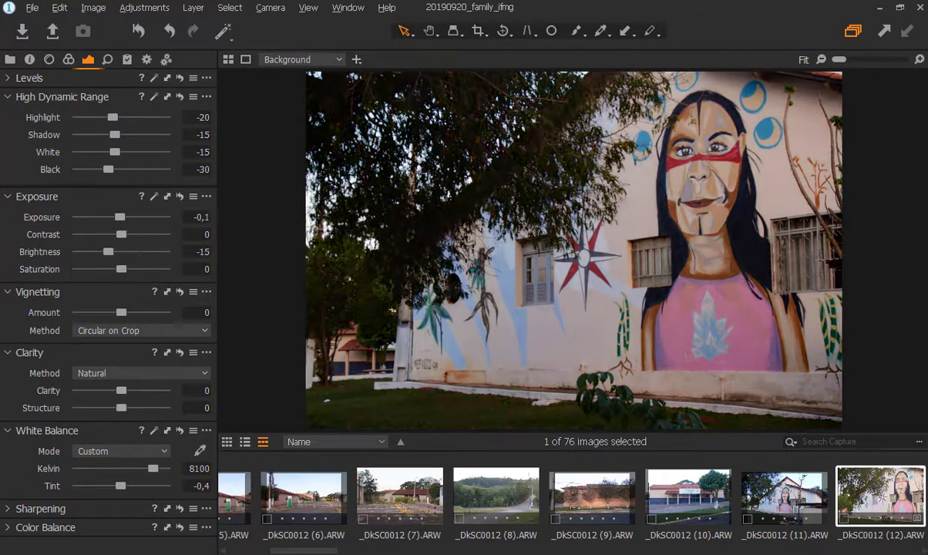
# Step: Set the photo's brightness to 5, saturation to -8 and vignetting amount to -0.8, and adjust its clarity, structure and white balance
pyautogui.moveTo(121, 269); pyautogui.dragTo(118, 269)
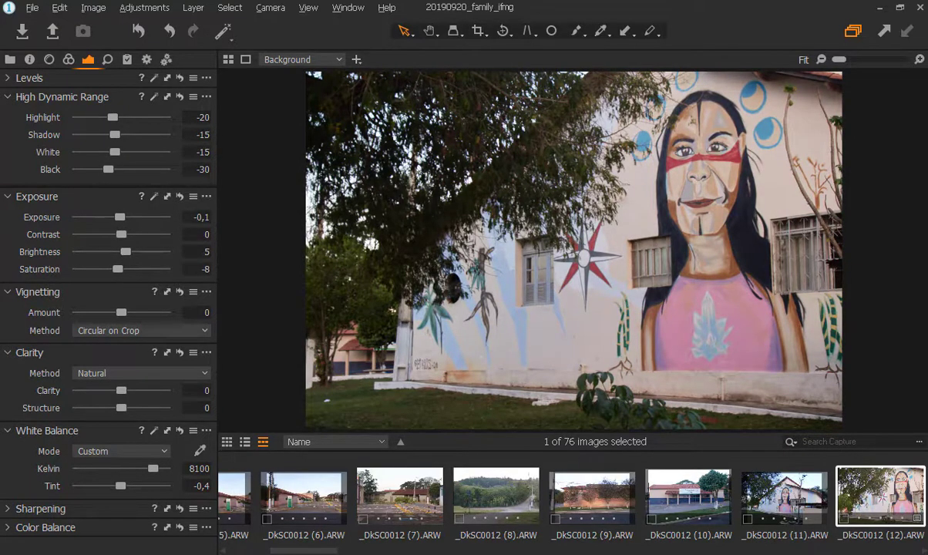
pyautogui.moveTo(121, 312); pyautogui.dragTo(113, 312)
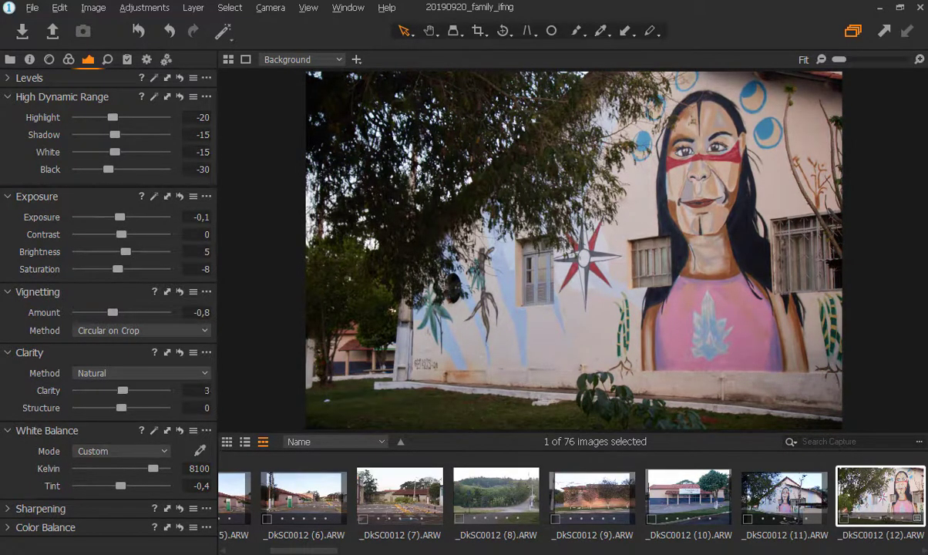
pyautogui.moveTo(122, 390); pyautogui.dragTo(120, 407)
pyautogui.moveTo(153, 468); pyautogui.dragTo(153, 468)
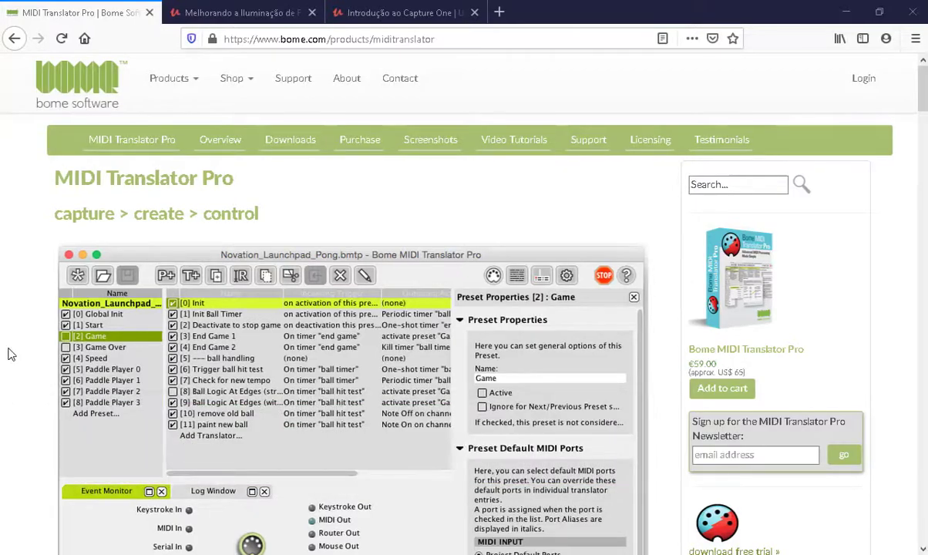
# Step: Find the Classic Edition section on the MIDI Translator Pro page and open the MIDI Translator Classic page
pyautogui.scroll(-5, 11, 354)
pyautogui.scroll(-12, 11, 354)
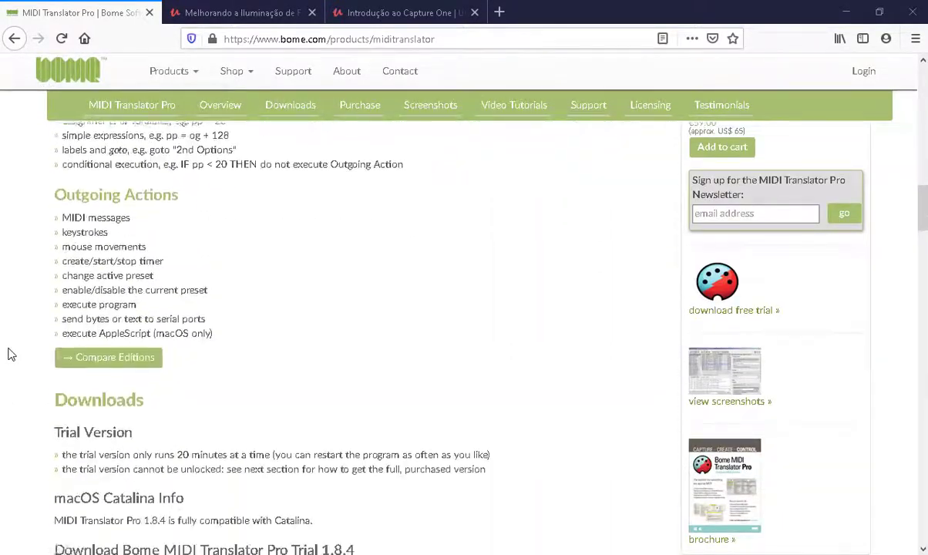
pyautogui.scroll(-3, 10, 354)
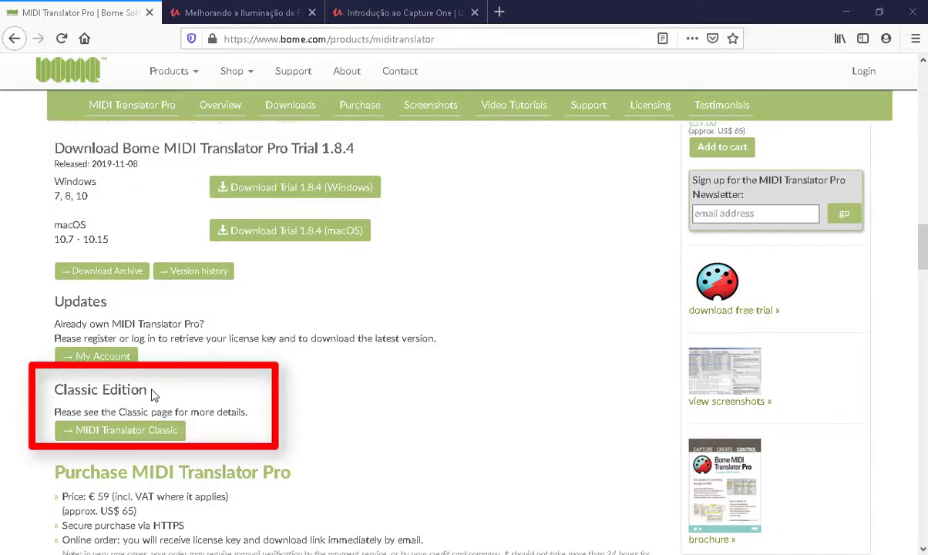
pyautogui.click(161, 431)
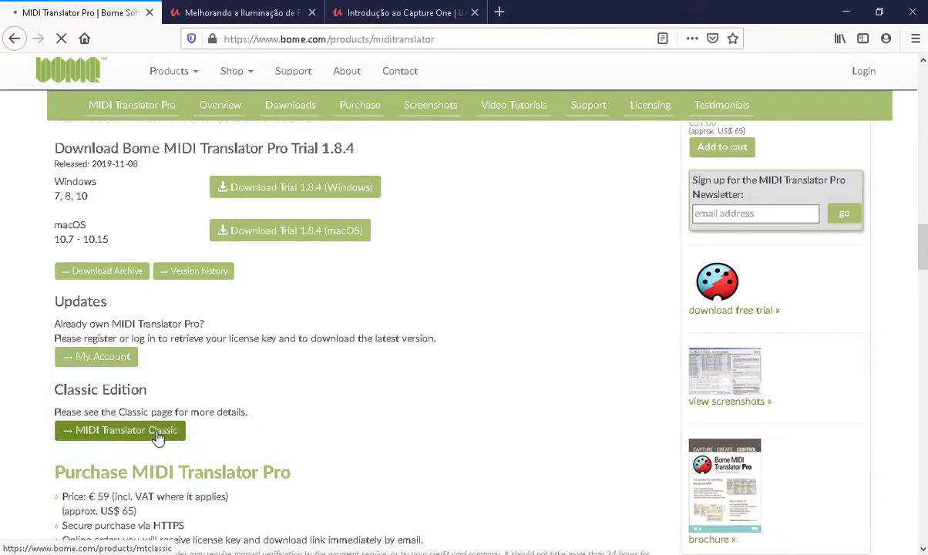
# Step: Download the Windows installer MidiTranslatorClassic1.6.1.exe into the Download folder
pyautogui.scroll(-4, 370, 397)
pyautogui.click(276, 285)
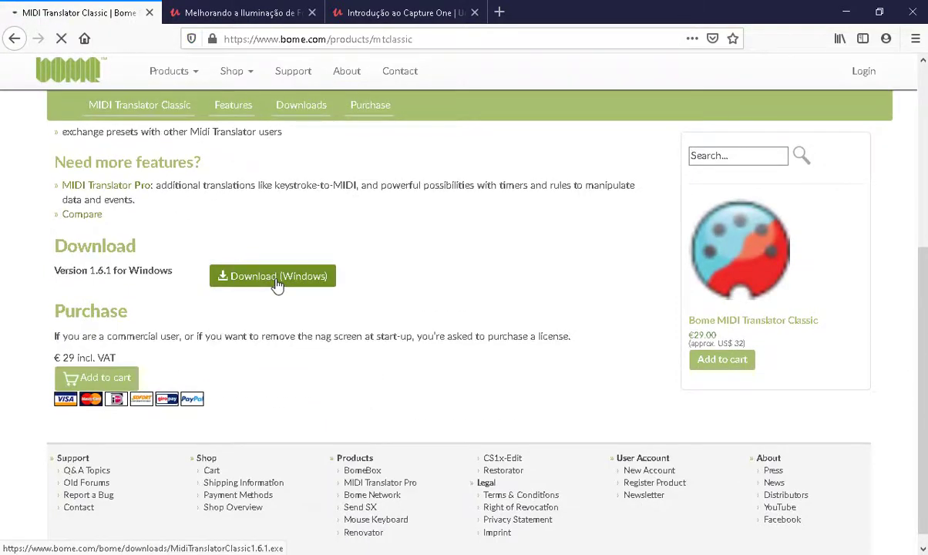
pyautogui.click(532, 273)
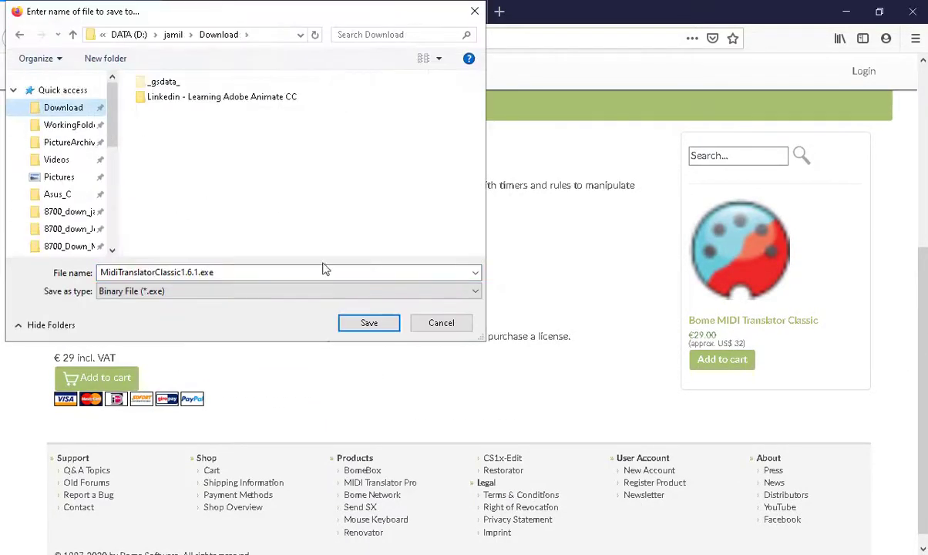
pyautogui.click(362, 321)
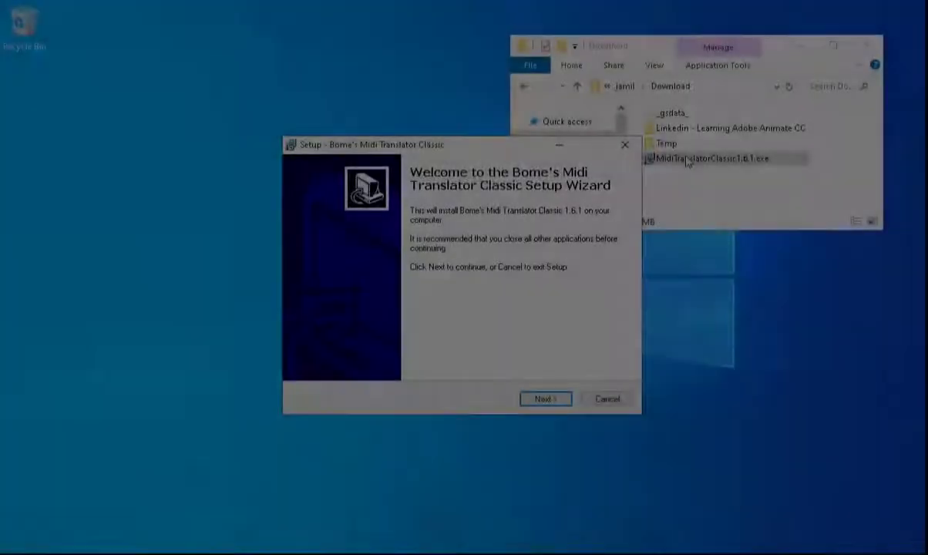
# Step: Install Bome's Midi Translator Classic, accepting the license agreement and finishing setup without viewing readme.txt
pyautogui.click(543, 399)
pyautogui.click(316, 354)
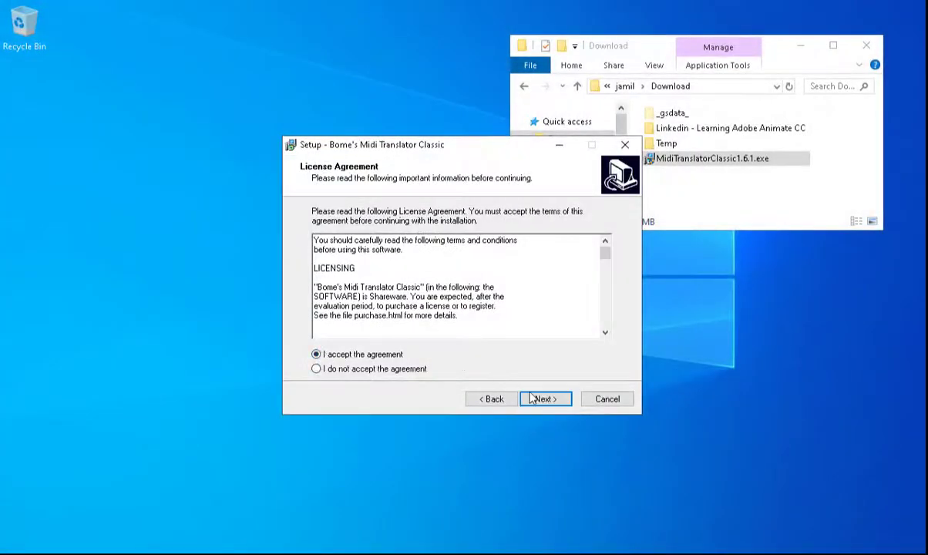
pyautogui.click(533, 398)
pyautogui.click(545, 400)
pyautogui.click(544, 399)
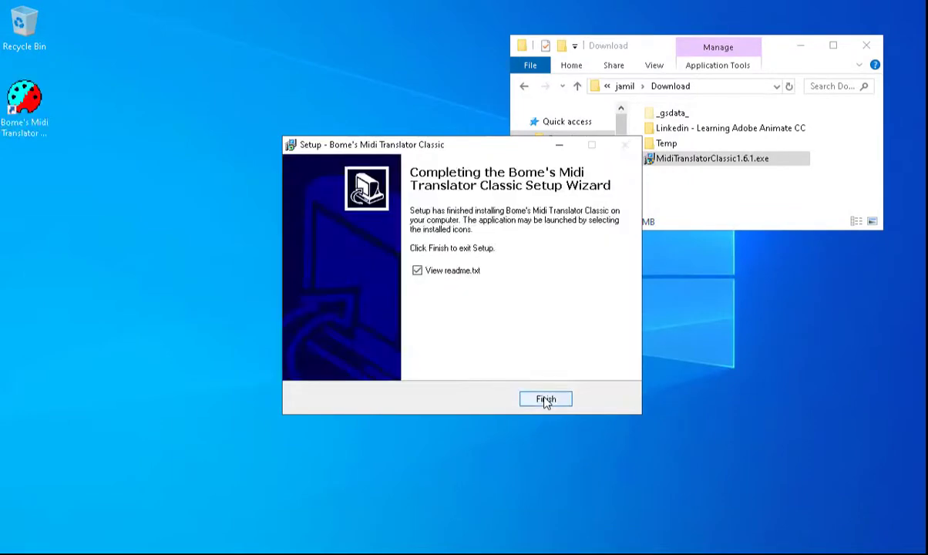
pyautogui.click(417, 269)
pyautogui.click(546, 399)
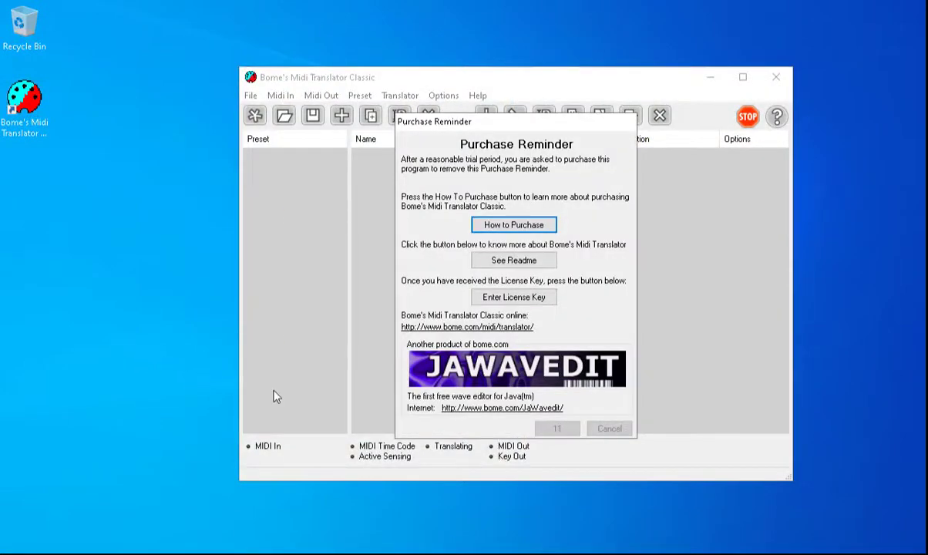
# Step: Dismiss the purchase reminder and set both the MIDI input and the MIDI output to X-TOUCH MINI
pyautogui.click(558, 432)
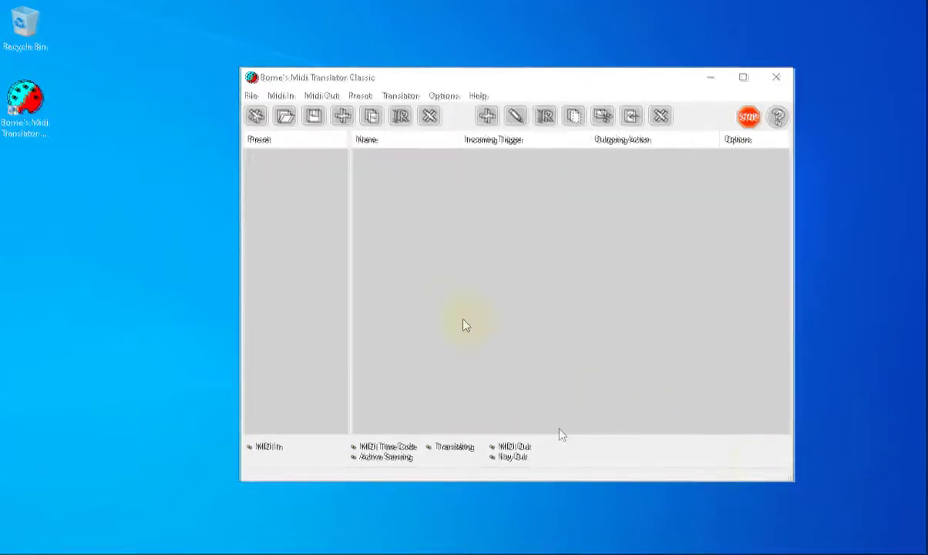
pyautogui.click(280, 95)
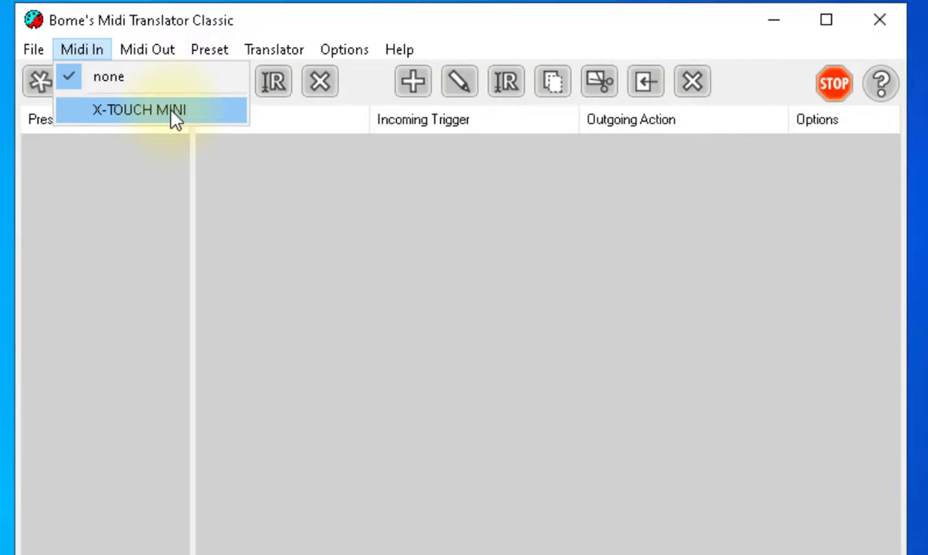
pyautogui.click(171, 109)
pyautogui.click(157, 52)
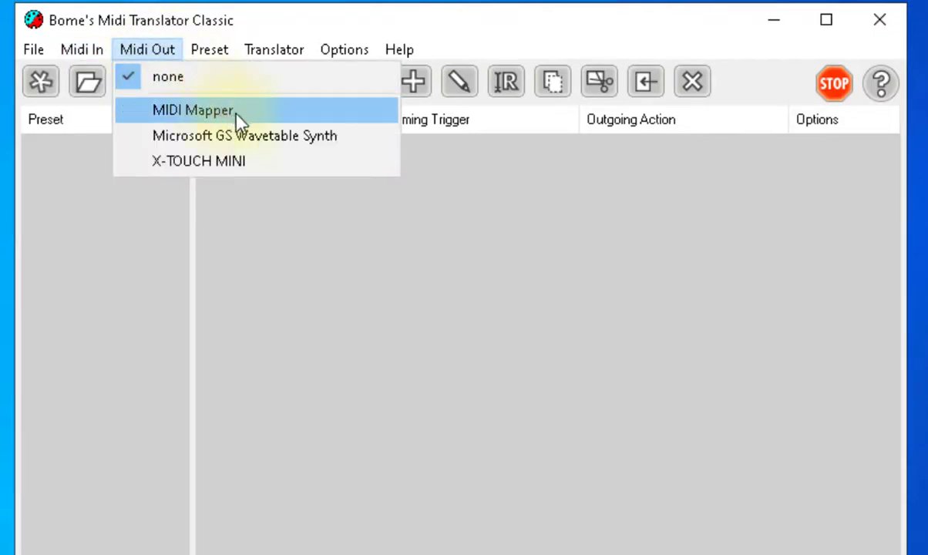
pyautogui.click(260, 162)
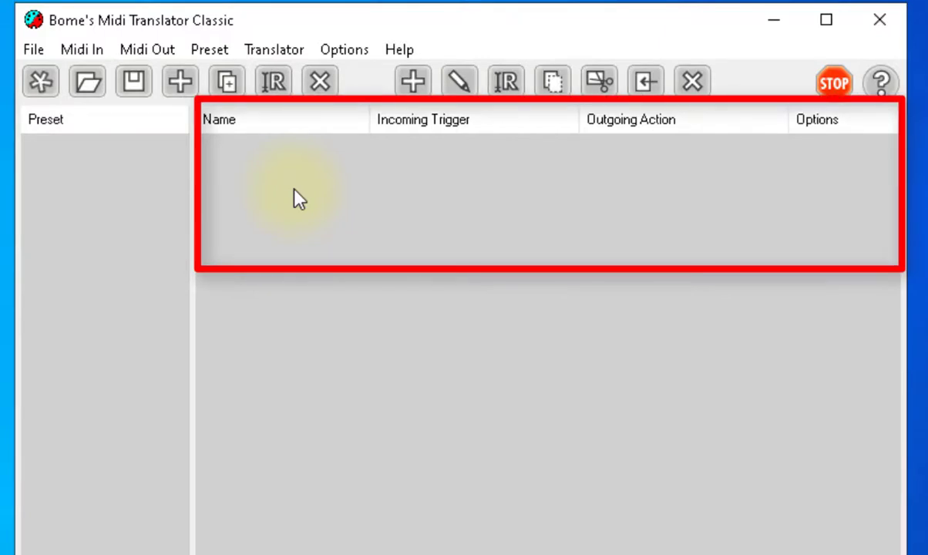
# Step: Add a new preset named CaptureOne
pyautogui.click(184, 88)
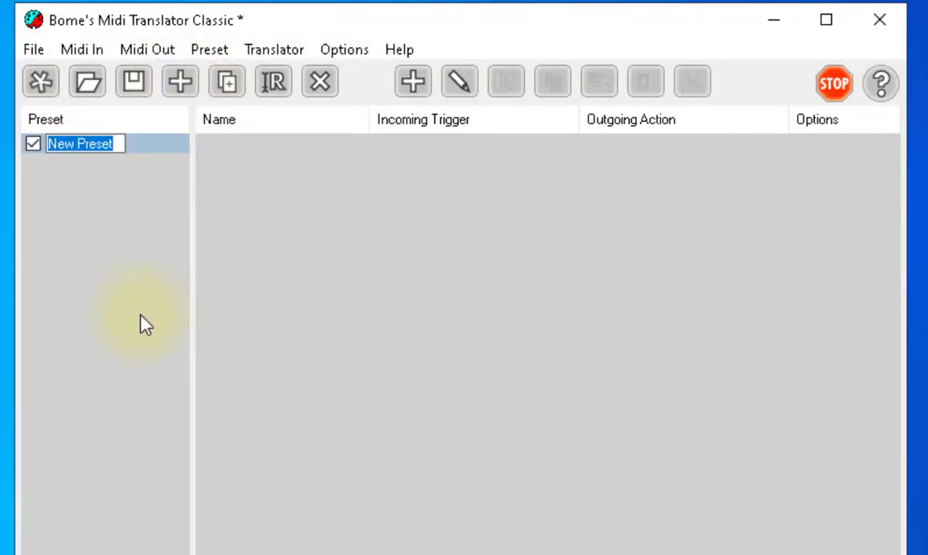
pyautogui.write('C')
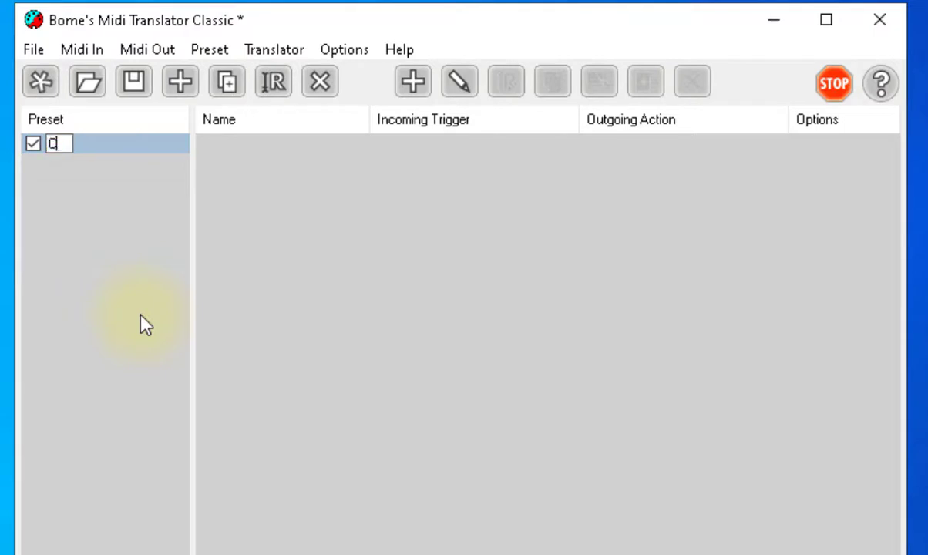
pyautogui.write('apture')
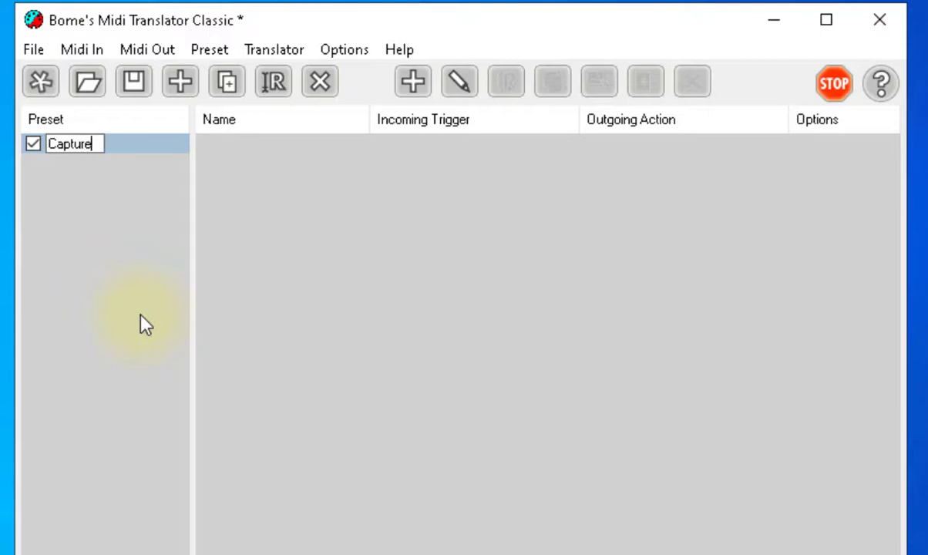
pyautogui.write('One')
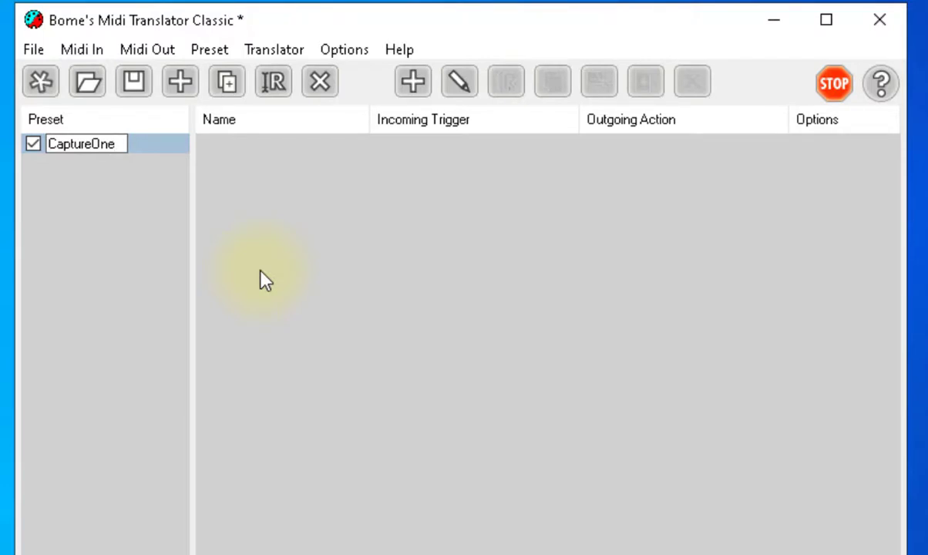
pyautogui.press('Return')
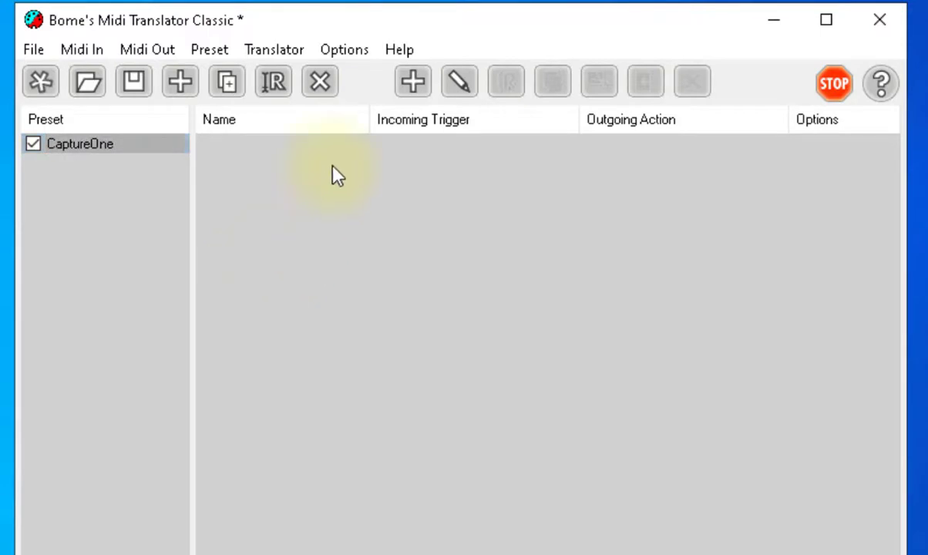
# Step: Add two translators named ExposureUp and ExposureDown to the CaptureOne preset
pyautogui.click(413, 81)
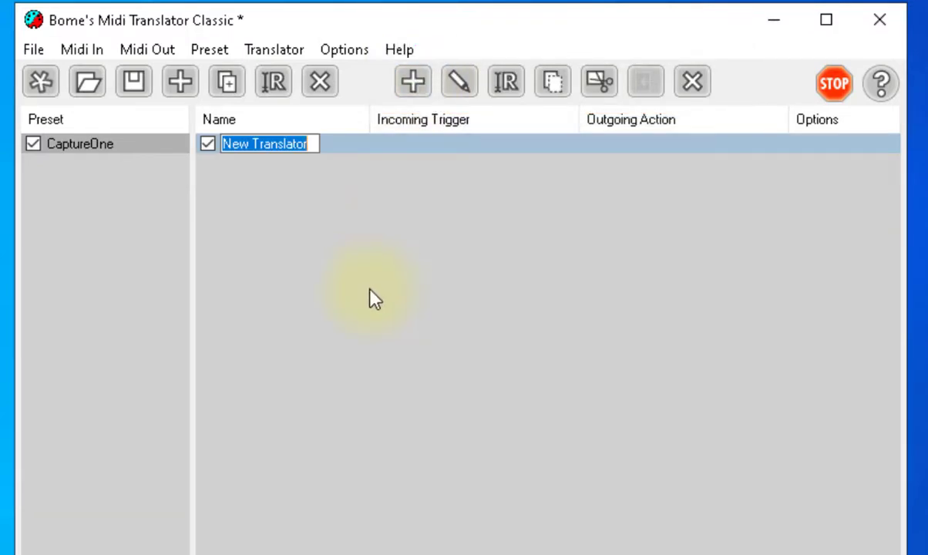
pyautogui.write('Exp')
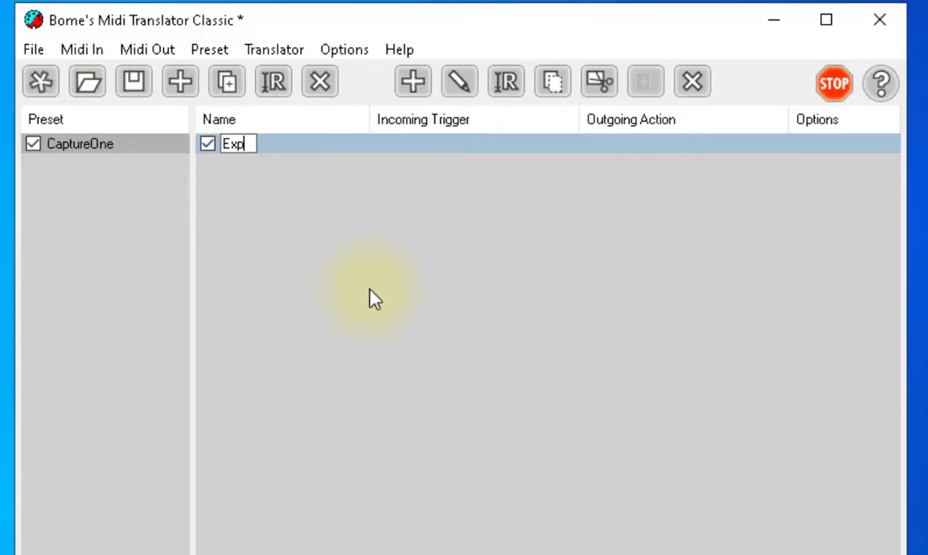
pyautogui.write('osure')
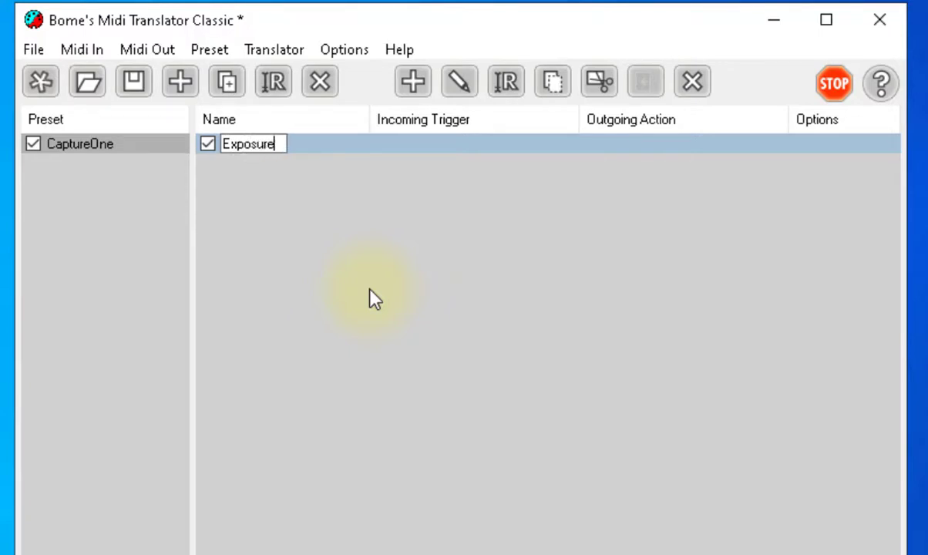
pyautogui.write('Up')
pyautogui.click(412, 82)
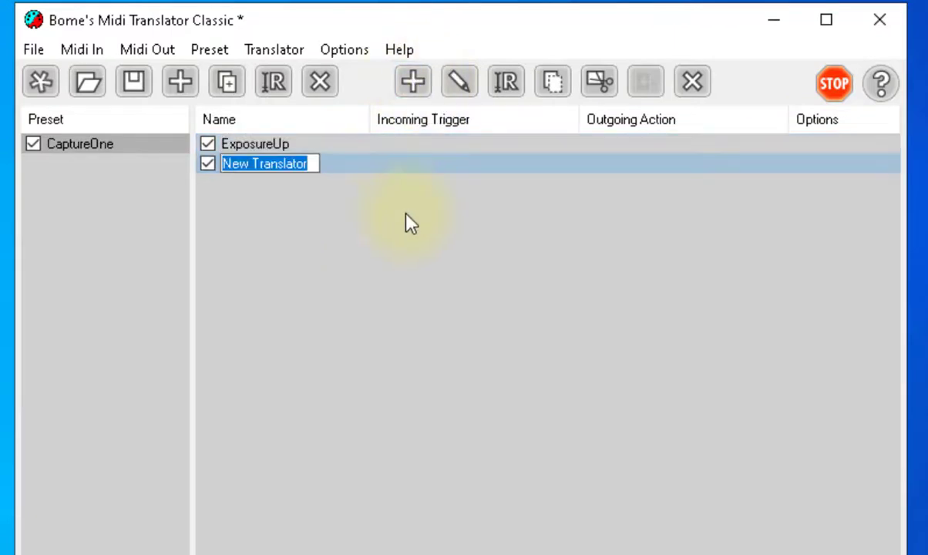
pyautogui.write('Ex')
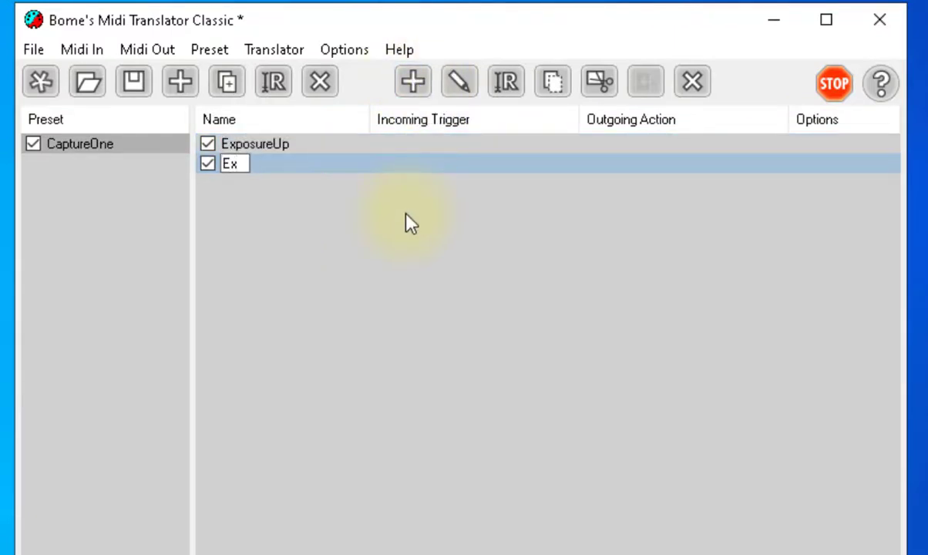
pyautogui.write('posureD')
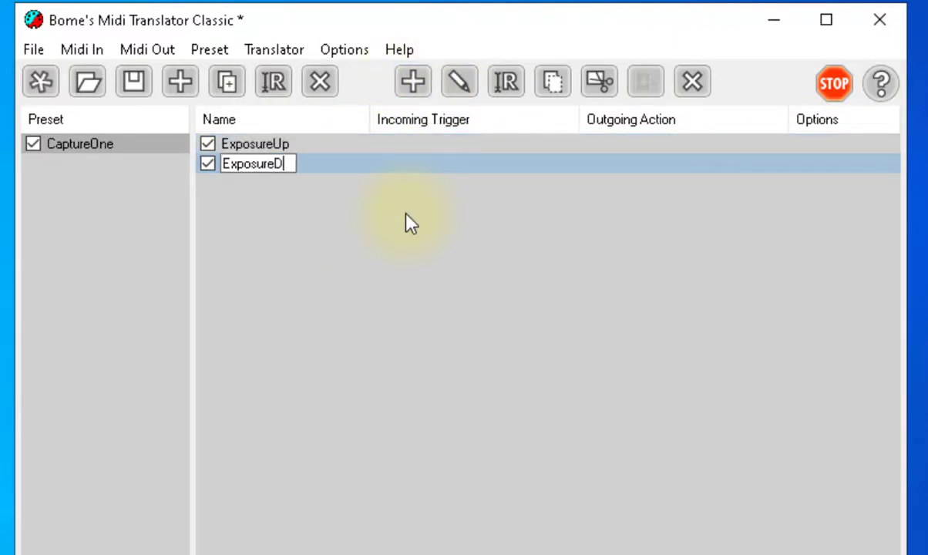
pyautogui.write('own')
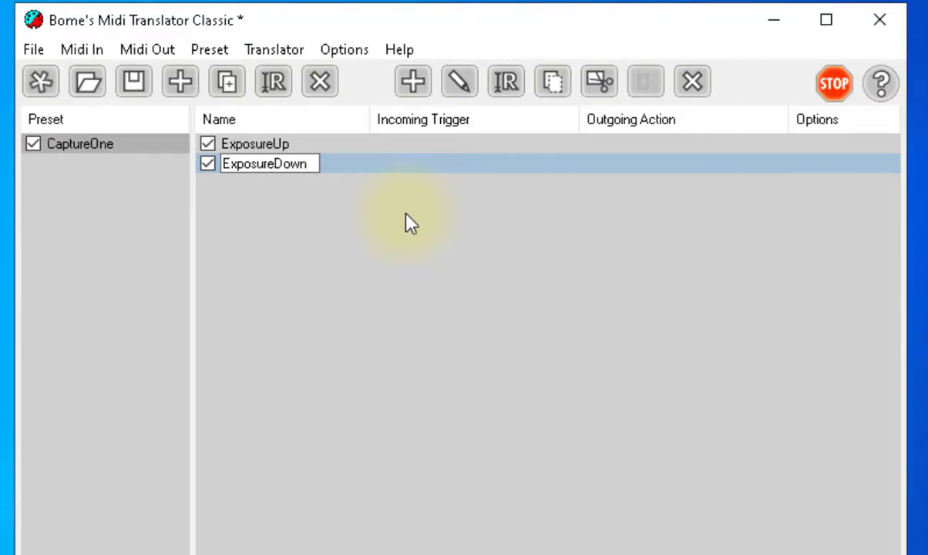
pyautogui.press('Return')
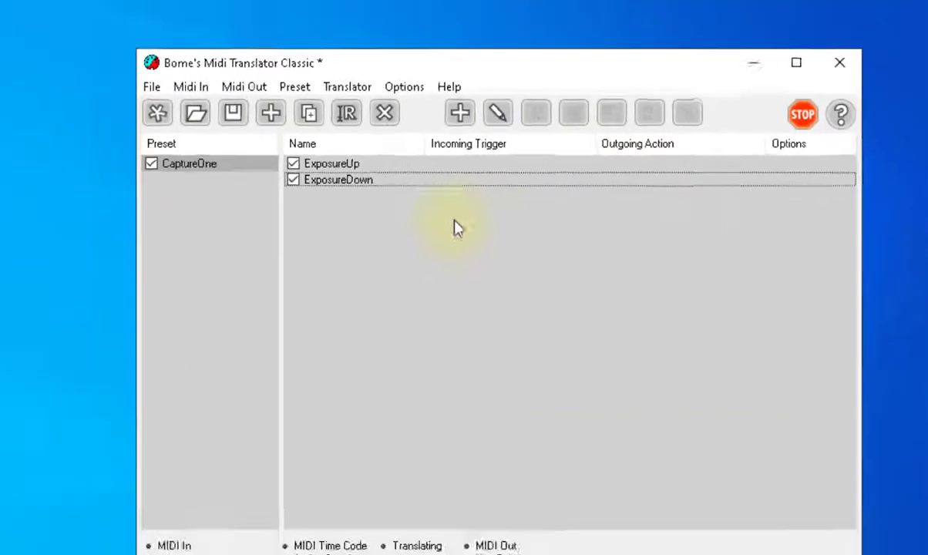
# Step: Open the ExposureUp translator, check its general options, and capture the controller's MIDI message BA 01 pp as the incoming trigger
pyautogui.doubleClick(266, 83)
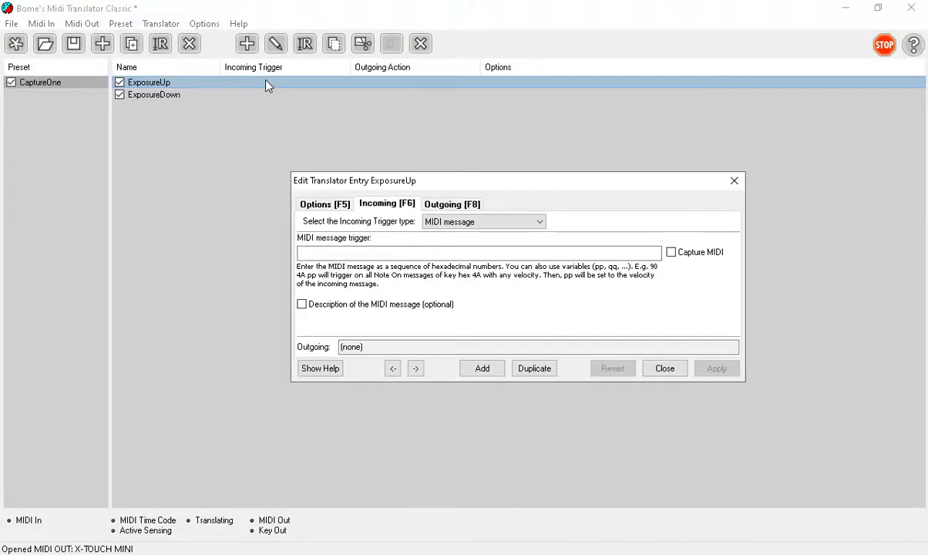
pyautogui.click(320, 205)
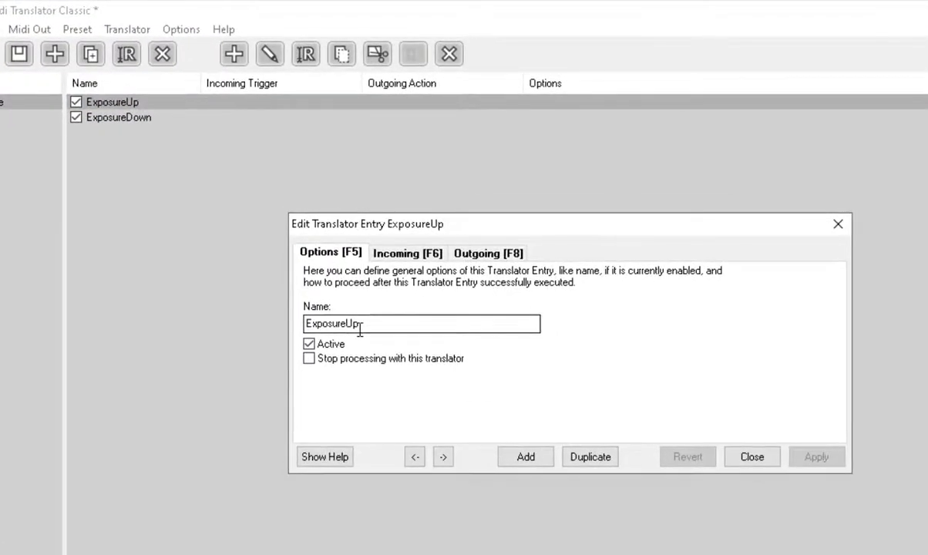
pyautogui.click(89, 105)
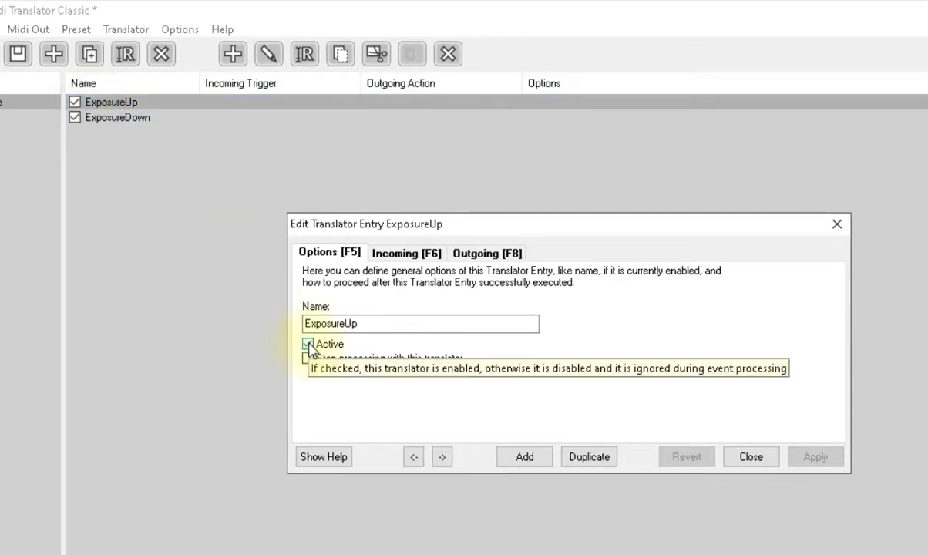
pyautogui.click(420, 256)
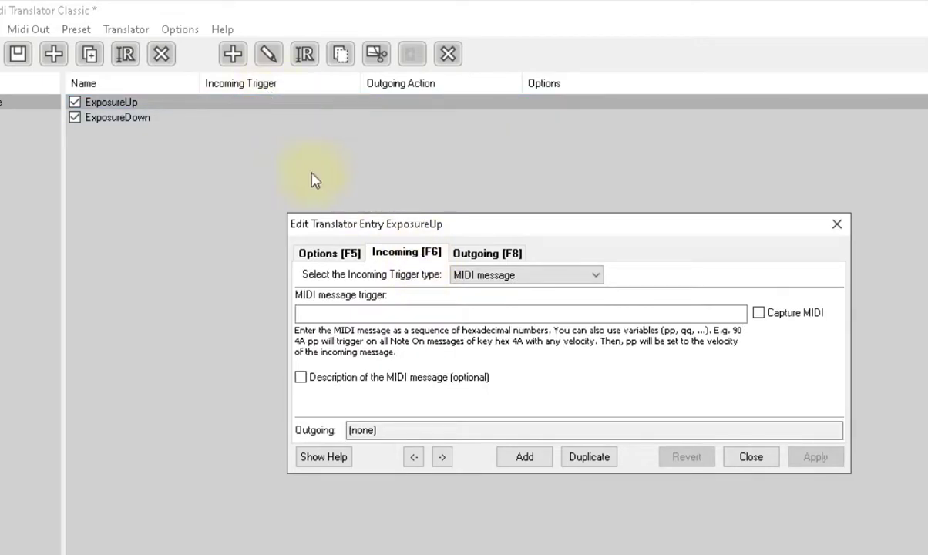
pyautogui.click(758, 313)
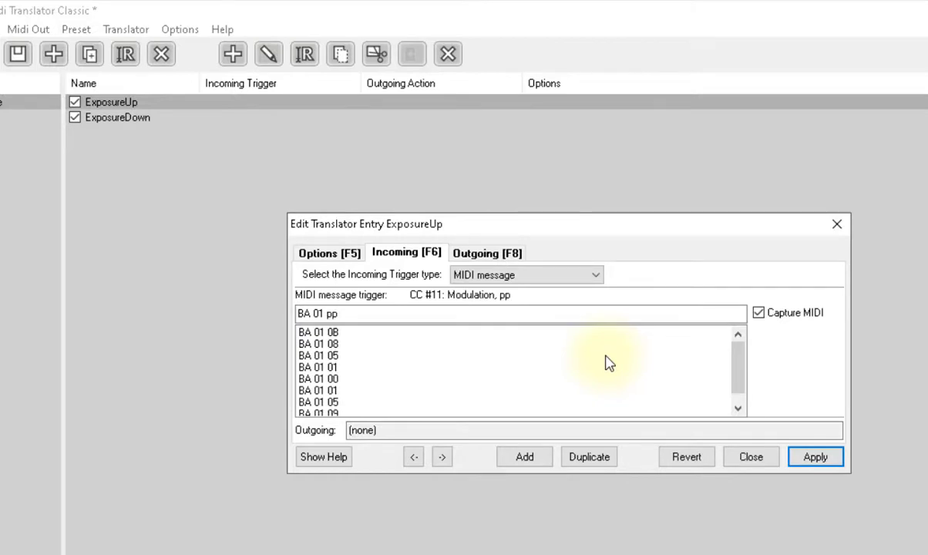
# Step: Set the ExposureUp outgoing action to Key Stroke Emulation with Alt(=), apply it and close the entry
pyautogui.click(487, 260)
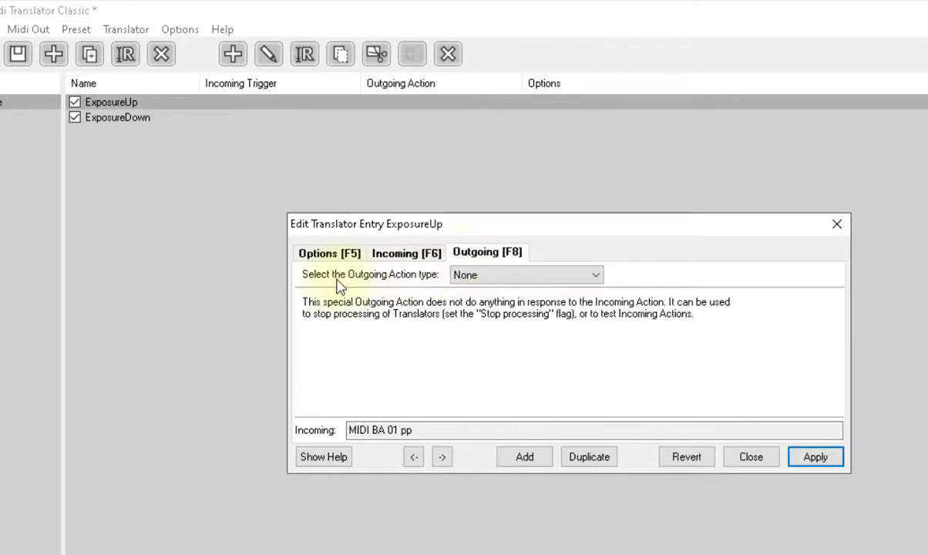
pyautogui.click(530, 277)
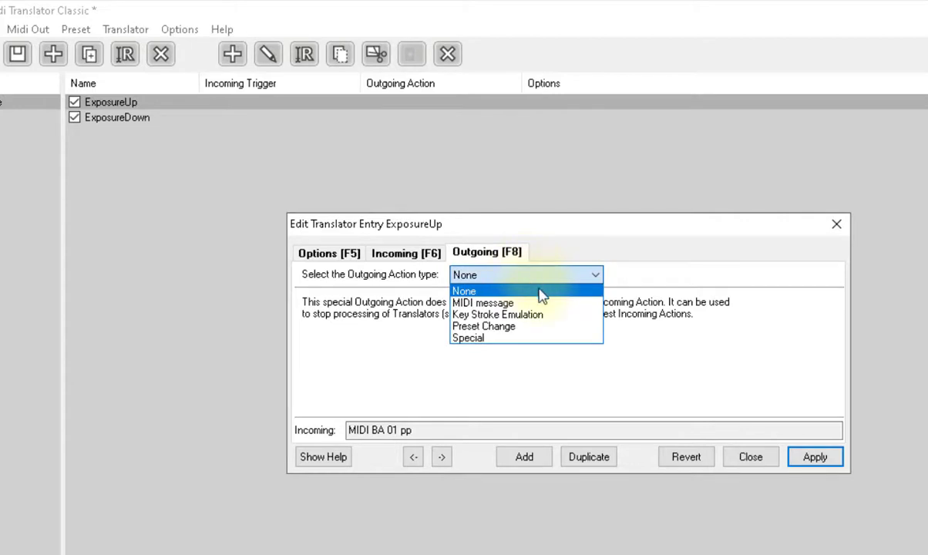
pyautogui.click(549, 316)
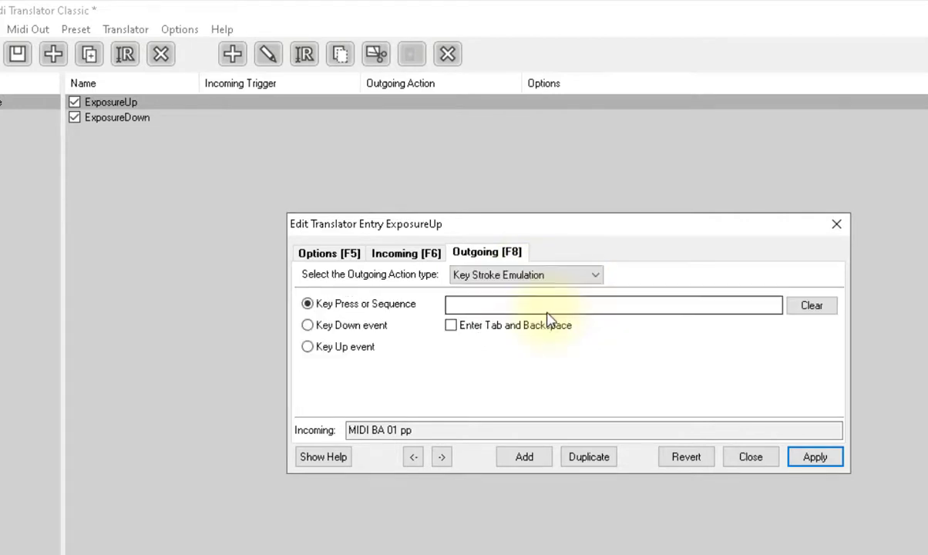
pyautogui.click(592, 305)
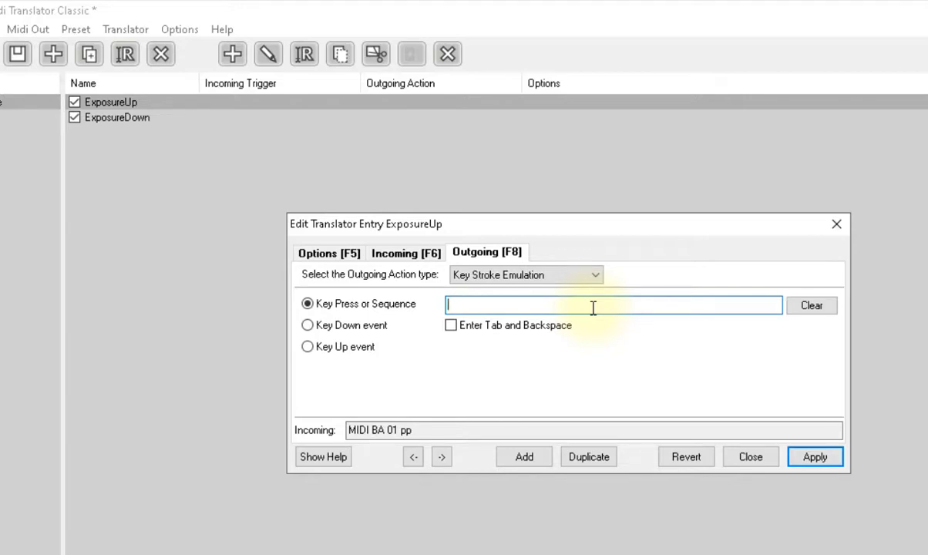
pyautogui.hotkey('alt', '=')
pyautogui.click(813, 458)
pyautogui.click(751, 457)
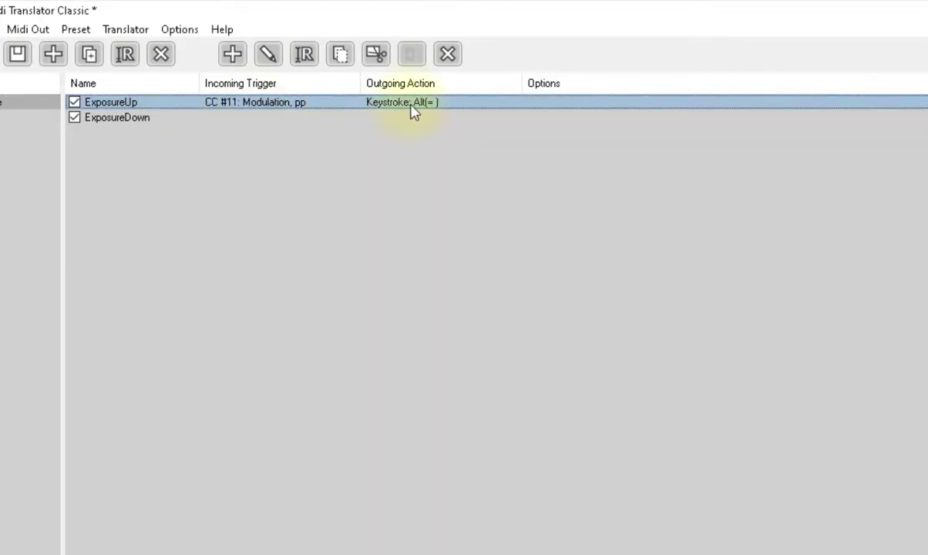
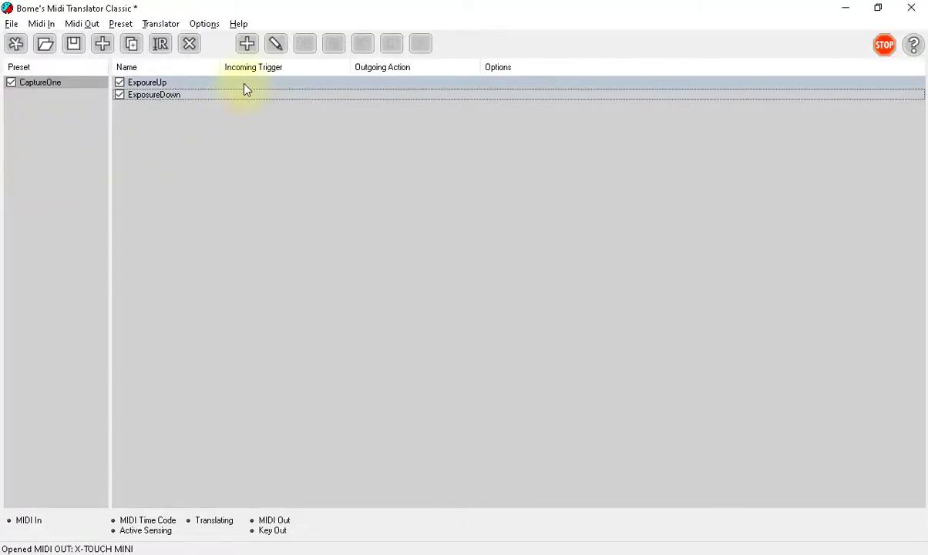
# Step: Open the ExpoureUp translator and capture the controller's MIDI message BA 01 7F as its incoming trigger
pyautogui.doubleClick(259, 85)
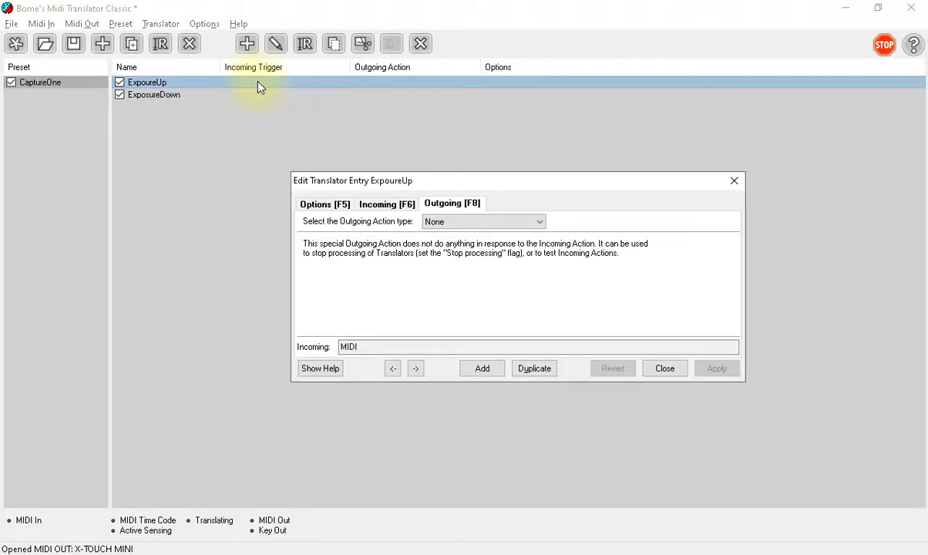
pyautogui.click(387, 206)
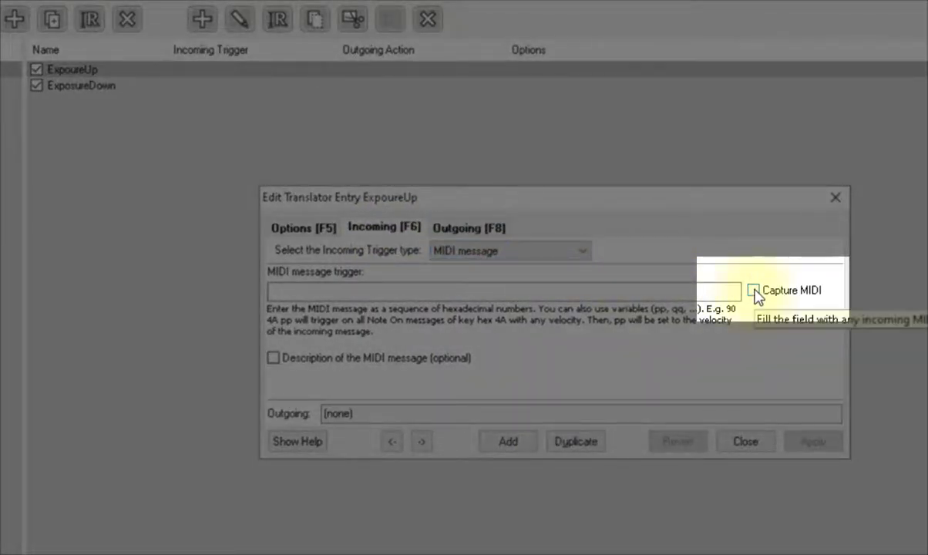
pyautogui.click(753, 291)
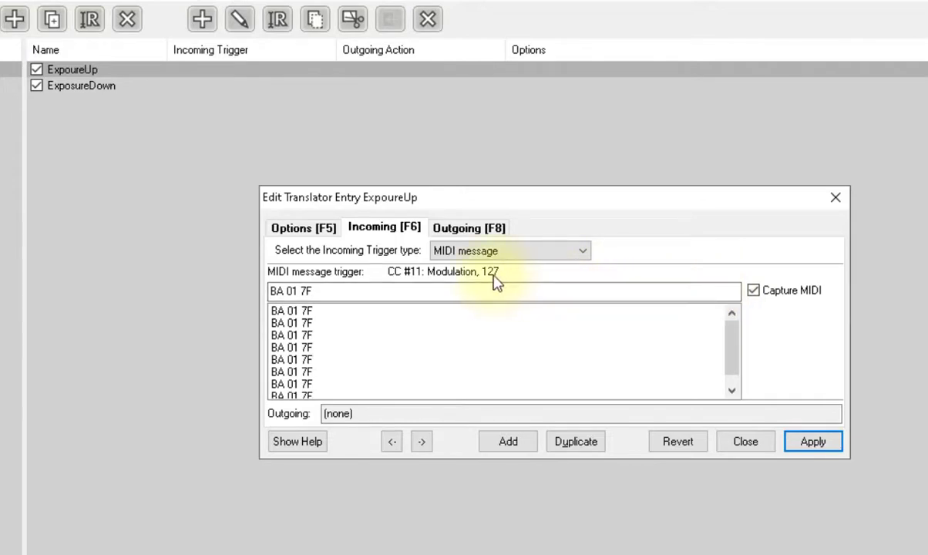
# Step: Set the ExpoureUp outgoing action to Key Stroke Emulation with Alt(Num +) and apply the changes
pyautogui.click(469, 230)
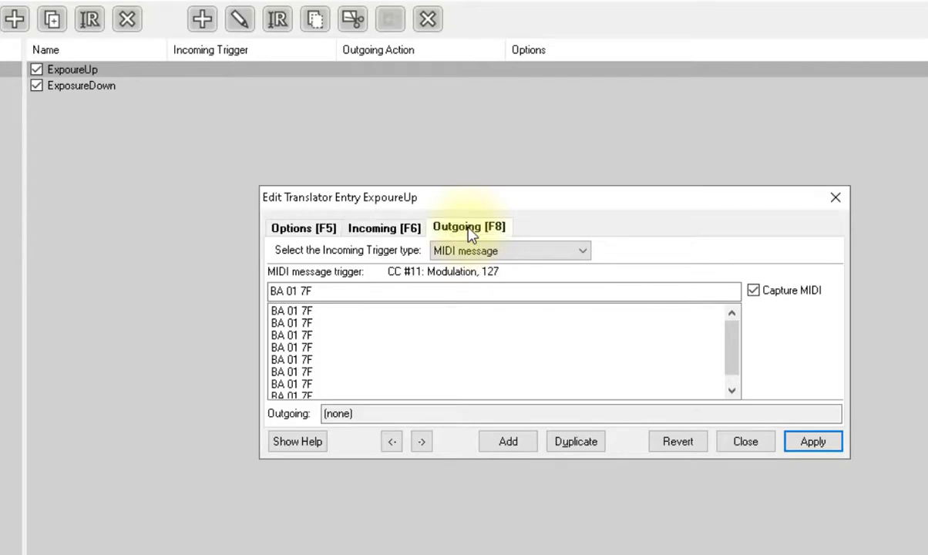
pyautogui.click(522, 258)
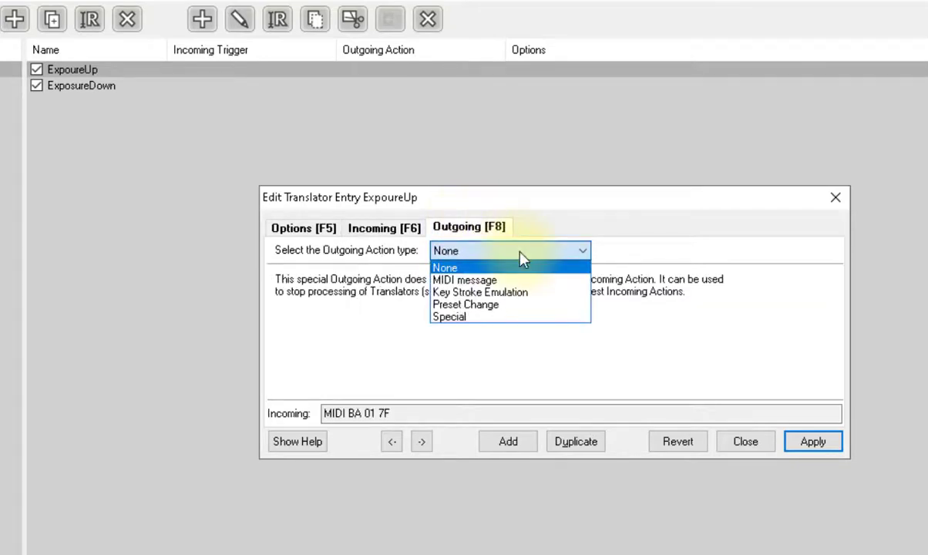
pyautogui.click(552, 297)
pyautogui.click(599, 285)
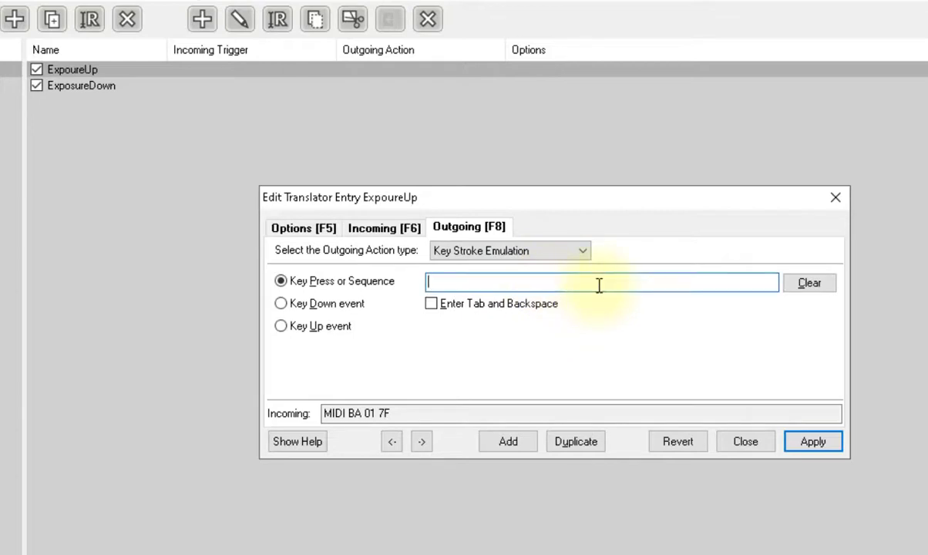
pyautogui.press('alt+KP_Add')
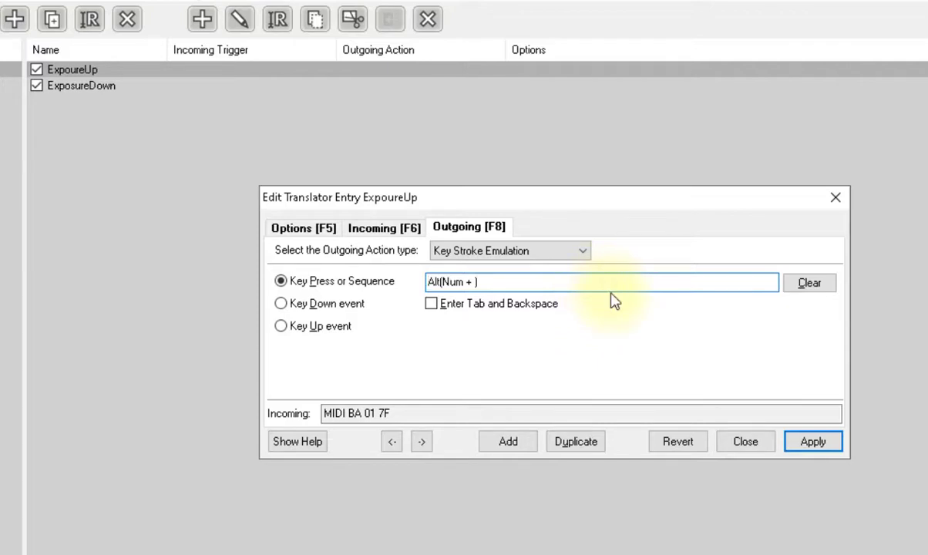
pyautogui.click(814, 443)
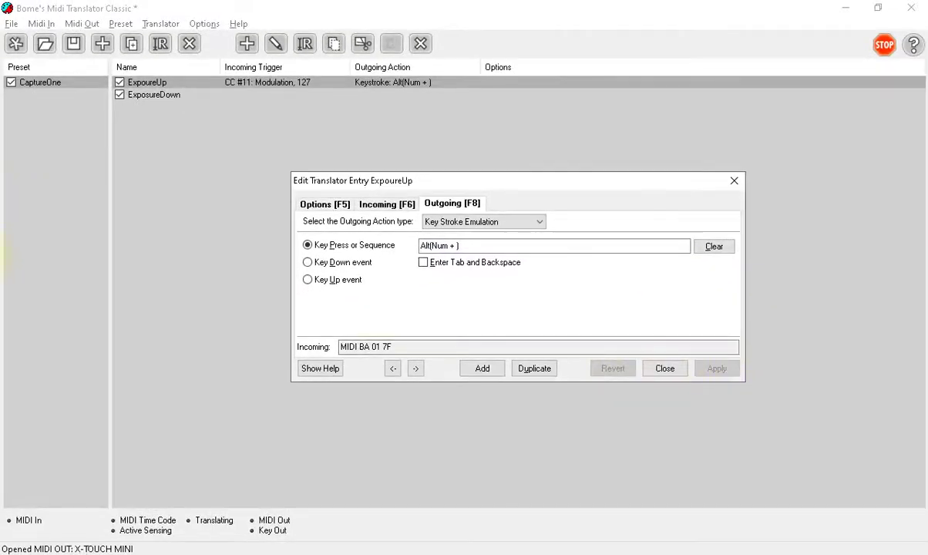
# Step: Switch to Capture One, test the mapping by raising the photo's Exposure to 1, and return to Midi Translator Classic
pyautogui.click(13, 236)
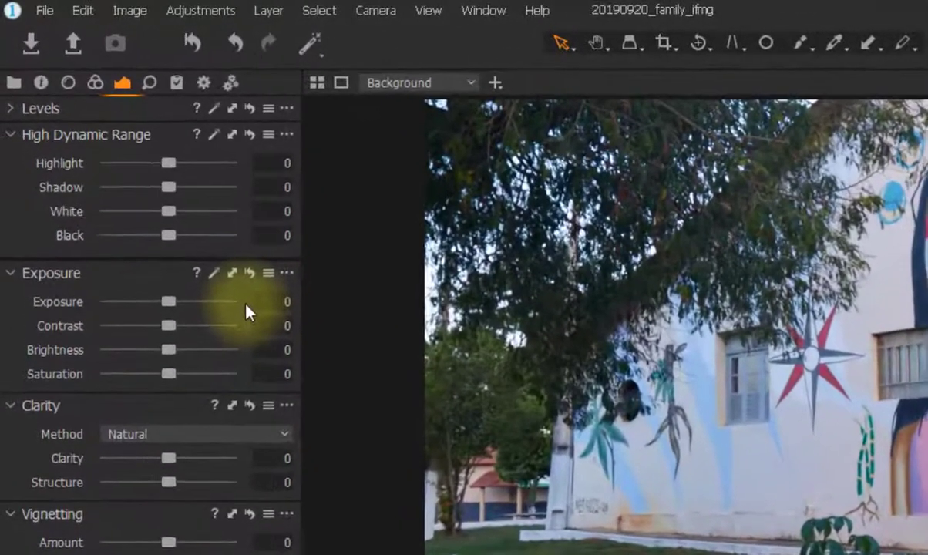
pyautogui.scroll(5, 207, 262)
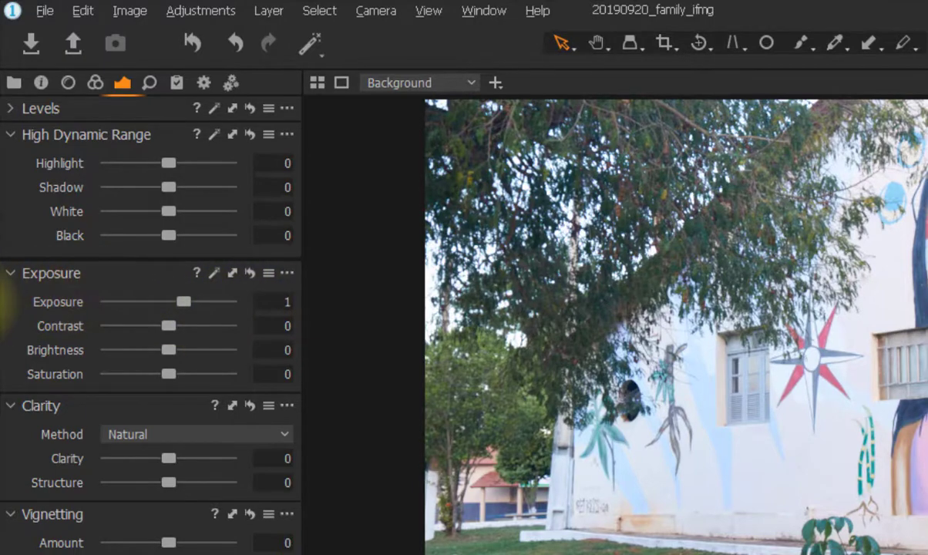
pyautogui.hotkey('alt', 'Tab')
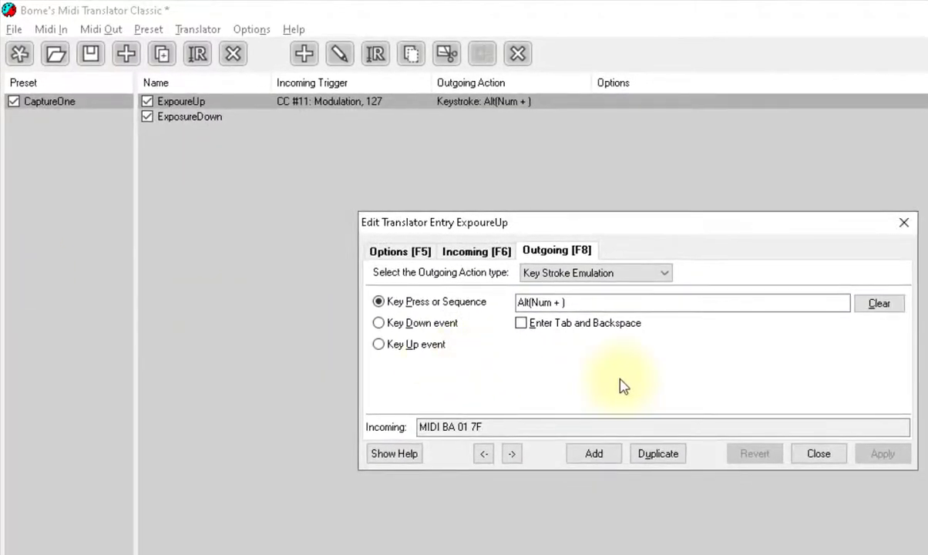
# Step: Close the ExpoureUp entry, open the ExposureDown translator and capture the controller's MIDI message BA 0A pp as its incoming trigger
pyautogui.click(818, 455)
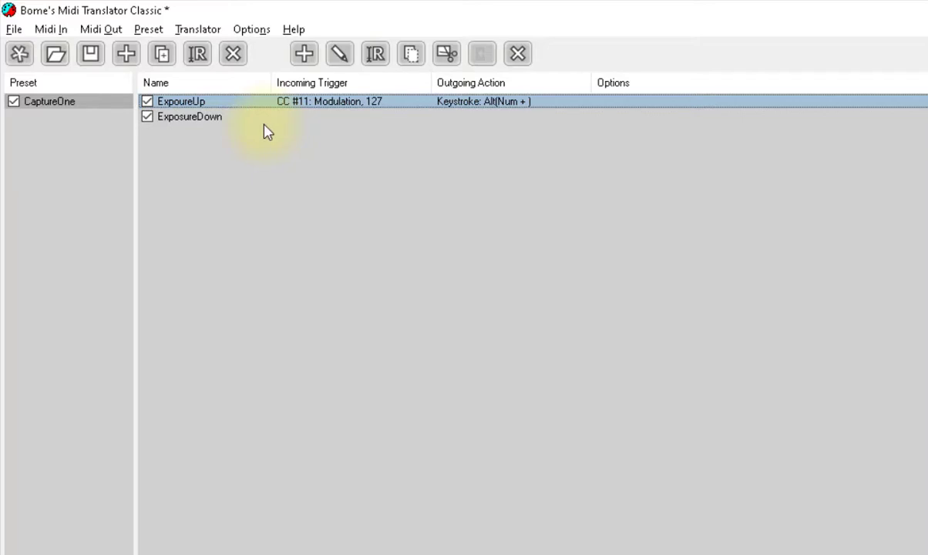
pyautogui.doubleClick(321, 119)
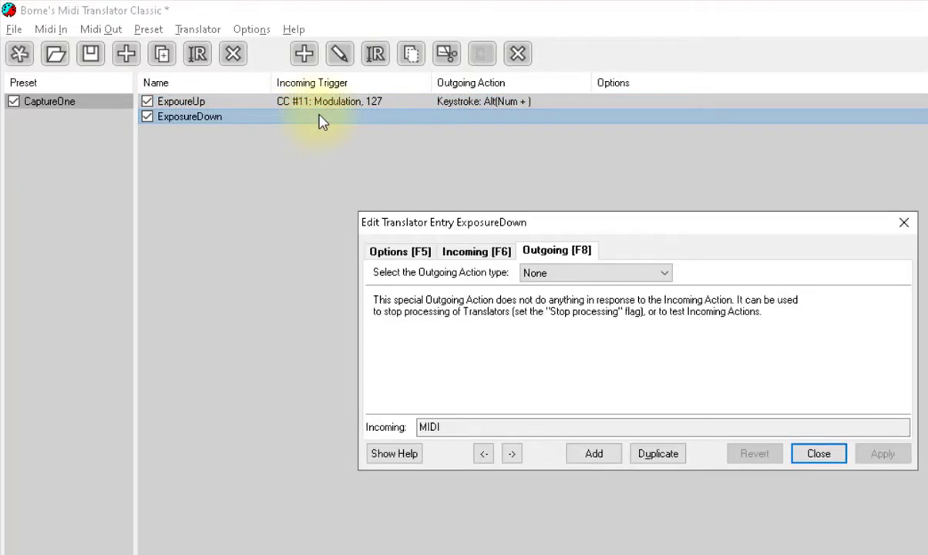
pyautogui.click(483, 257)
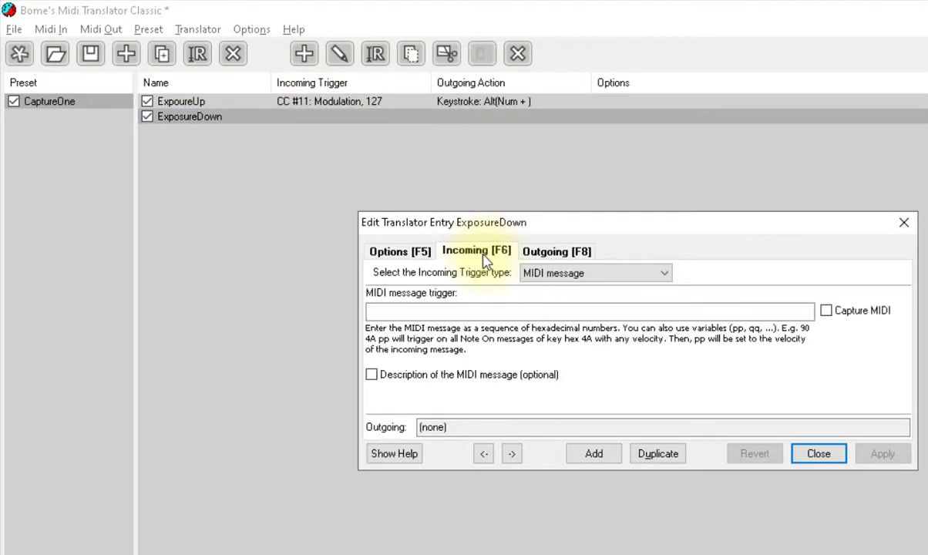
pyautogui.click(825, 312)
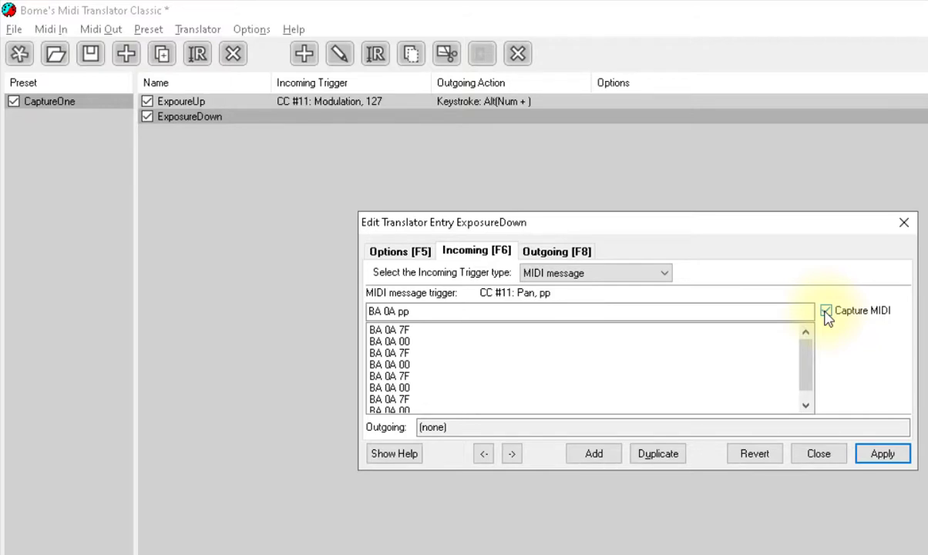
# Step: Set the ExposureDown outgoing action to Key Stroke Emulation with Alt(Num -) and apply the changes
pyautogui.click(578, 254)
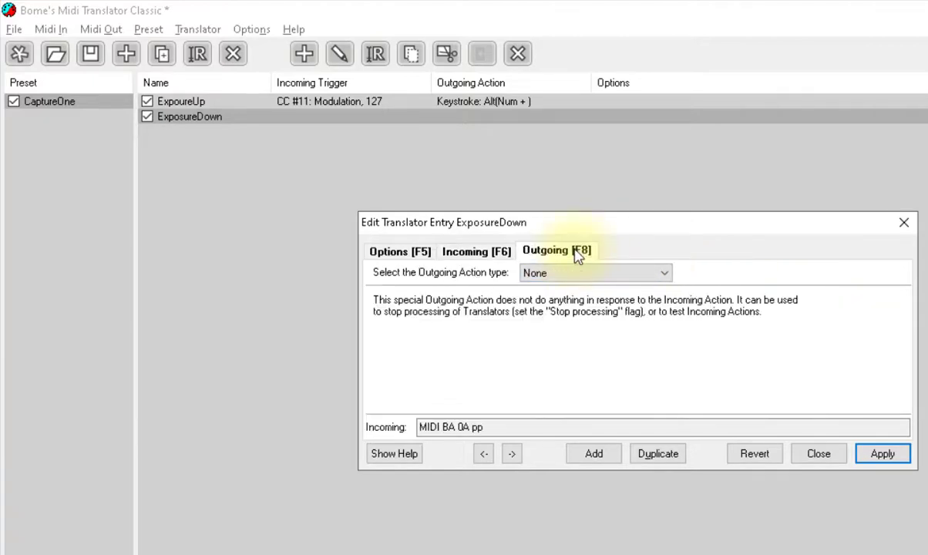
pyautogui.click(595, 274)
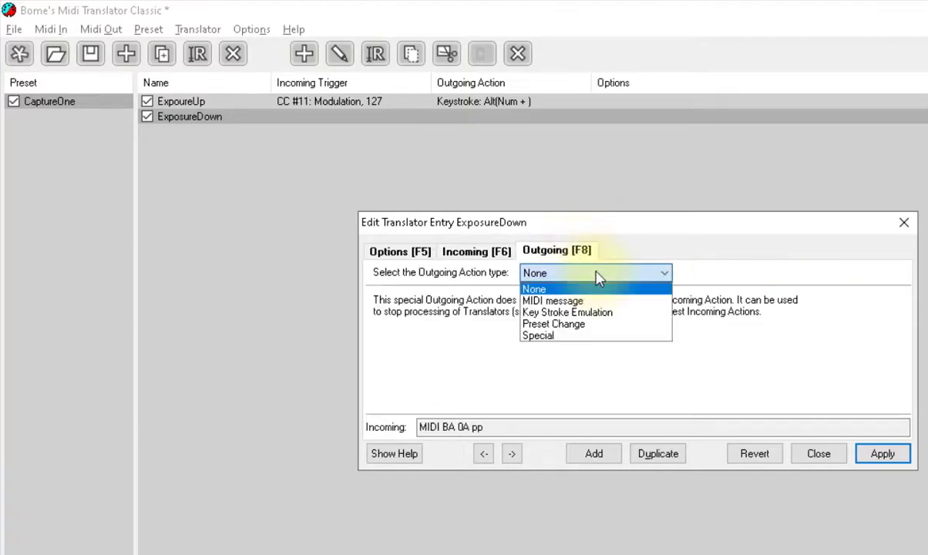
pyautogui.click(606, 314)
pyautogui.click(641, 303)
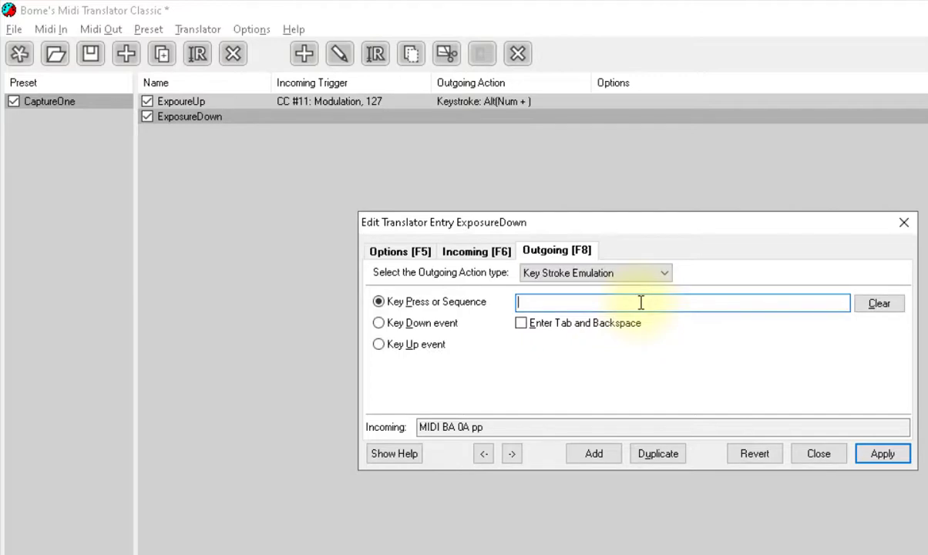
pyautogui.press('alt')
pyautogui.press('alt+KP_Subtract')
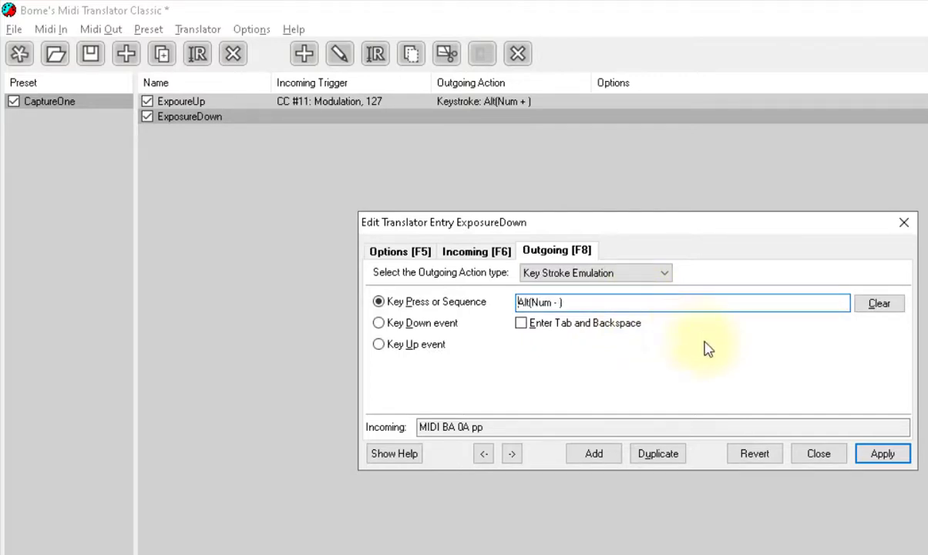
pyautogui.click(883, 455)
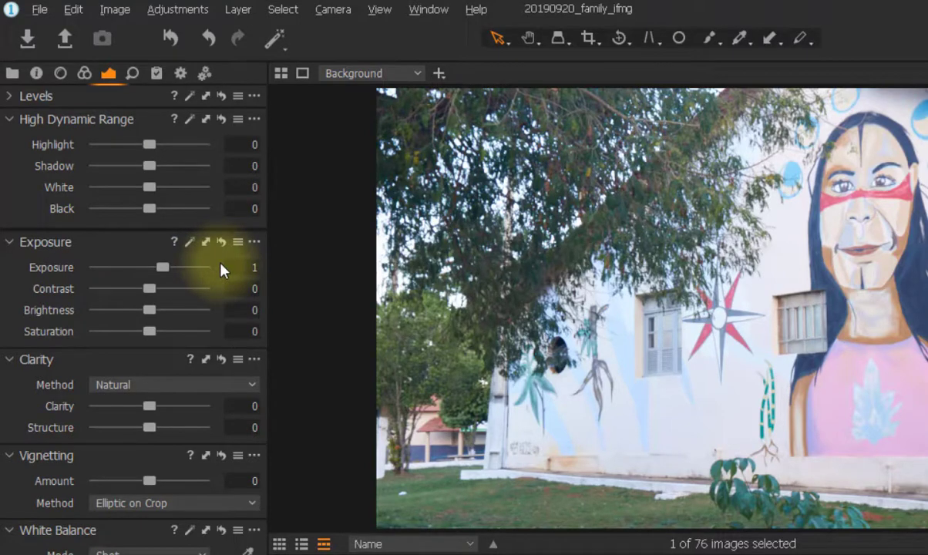
# Step: Switch to Capture One and test the ExposureDown mapping by lowering the photo's Exposure to -1.8
pyautogui.press('alt+KP_Subtract')
pyautogui.press('alt+KP_Subtract')
pyautogui.press('alt+KP_Subtract')
pyautogui.press('alt+KP_Subtract')
pyautogui.press('alt+KP_Subtract')
pyautogui.press('alt+KP_Subtract')
pyautogui.press('alt+KP_Subtract')
pyautogui.press('alt+KP_Subtract')
pyautogui.press('alt+KP_Subtract')
pyautogui.press('alt+KP_Subtract')
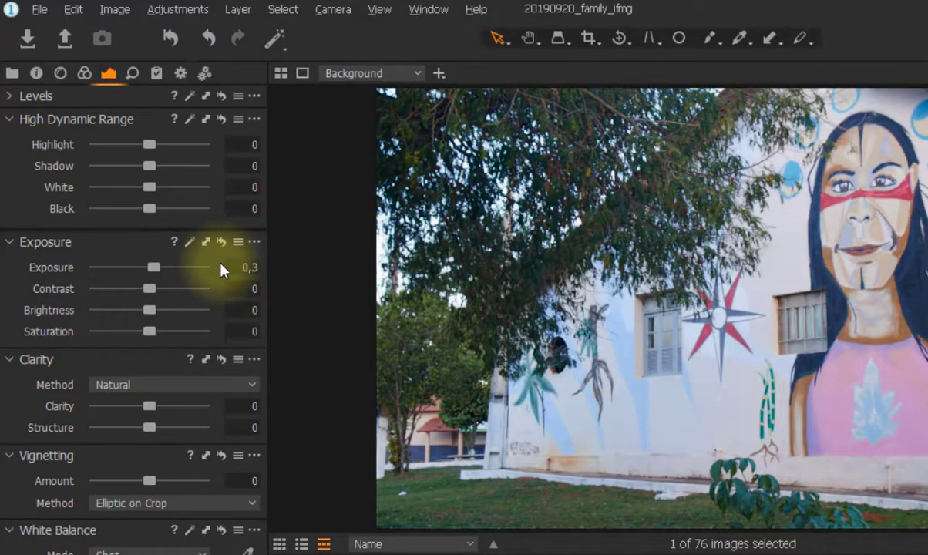
pyautogui.press('alt+KP_Subtract')
pyautogui.press('alt+KP_Subtract')
pyautogui.press('alt+KP_Subtract')
pyautogui.press('alt+KP_Subtract')
pyautogui.press('alt+KP_Subtract')
pyautogui.press('alt+KP_Subtract')
pyautogui.press('alt+KP_Subtract')
pyautogui.press('alt+KP_Subtract')
pyautogui.press('alt+KP_Subtract')
pyautogui.press('alt+KP_Subtract')
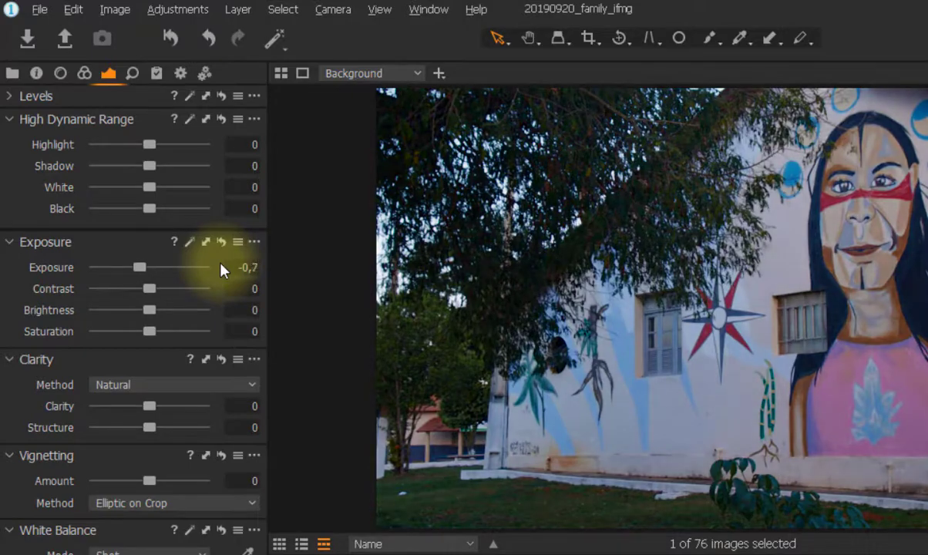
pyautogui.press('alt+KP_Subtract')
pyautogui.press('alt+KP_Subtract')
pyautogui.press('alt+KP_Subtract')
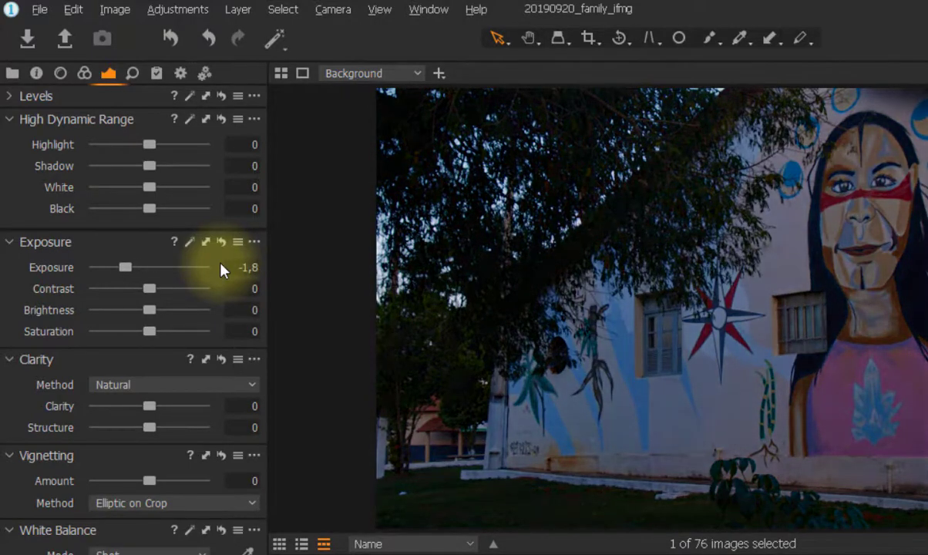
# Step: Test the ExpoureUp mapping by raising the photo's Exposure to 0.8
pyautogui.press('alt+KP_Add')
pyautogui.press('alt+KP_Add')
pyautogui.press('alt+KP_Add')
pyautogui.press('alt+KP_Add')
pyautogui.press('alt+KP_Add')
pyautogui.press('alt+KP_Add')
pyautogui.press('alt+KP_Add')
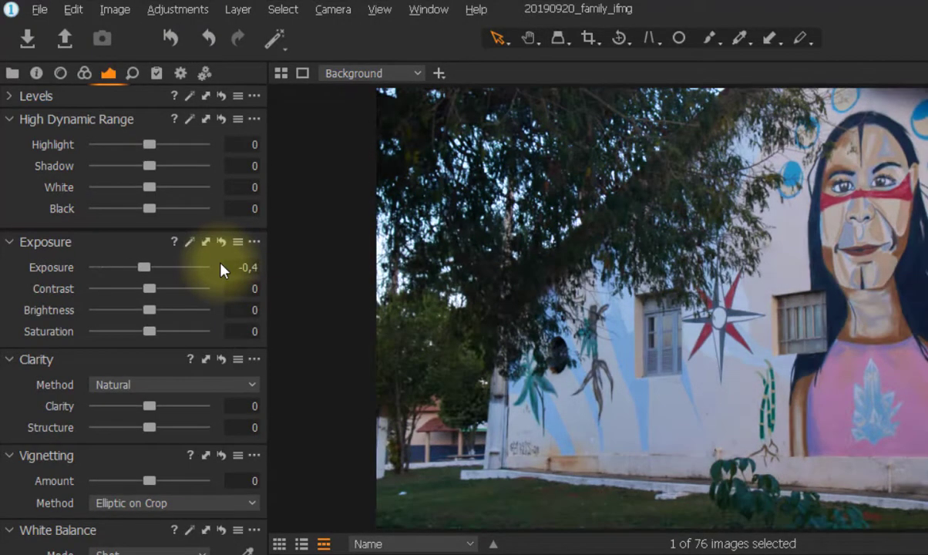
pyautogui.press('alt+KP_Add')
pyautogui.press('alt+KP_Add')
pyautogui.press('alt+KP_Add')
pyautogui.press('alt+KP_Add')
pyautogui.press('alt+KP_Add')
pyautogui.press('alt+KP_Add')
pyautogui.press('alt+KP_Add')
pyautogui.press('alt+KP_Add')
pyautogui.press('alt+KP_Add')
pyautogui.press('alt+KP_Add')
pyautogui.press('alt+KP_Add')
pyautogui.press('alt+KP_Add')
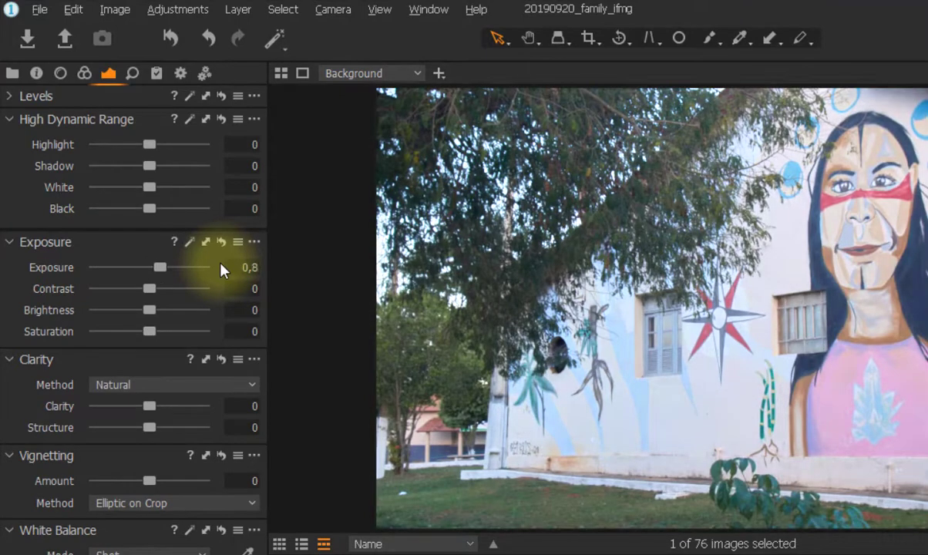
# Step: Vary the photo's Exposure with both mappings and bring it down to -1.4
pyautogui.press('alt+KP_Subtract')
pyautogui.press('alt+KP_Subtract')
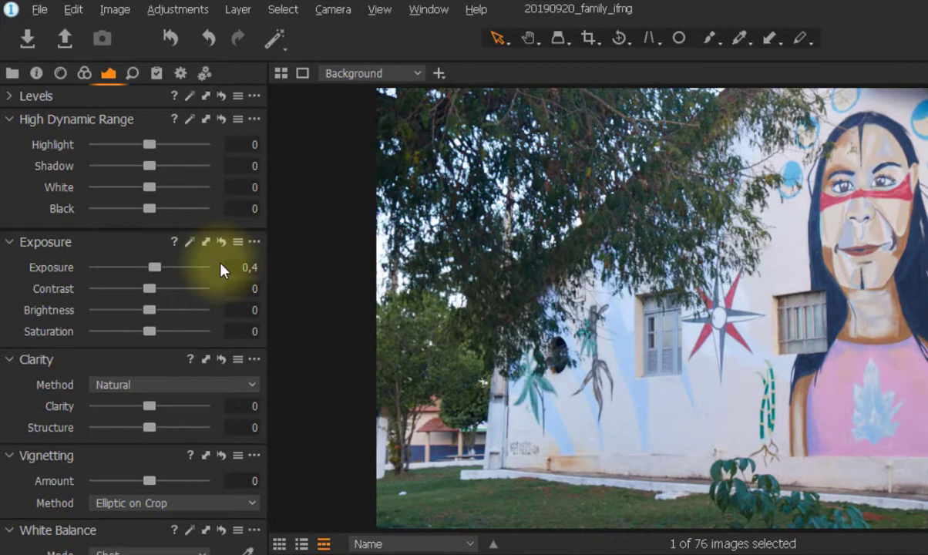
pyautogui.press('alt+KP_Add')
pyautogui.press('alt+KP_Add')
pyautogui.press('alt+KP_Add')
pyautogui.press('alt+KP_Subtract')
pyautogui.press('alt+KP_Subtract')
pyautogui.press('alt+KP_Subtract')
pyautogui.press('alt+KP_Subtract')
pyautogui.press('alt+KP_Subtract')
pyautogui.press('alt+KP_Subtract')
pyautogui.press('alt+KP_Subtract')
pyautogui.press('alt+KP_Subtract')
pyautogui.press('alt+KP_Subtract')
pyautogui.press('alt+KP_Subtract')
pyautogui.press('alt+KP_Subtract')
pyautogui.press('alt+KP_Subtract')
pyautogui.press('alt+KP_Subtract')
pyautogui.press('alt+KP_Subtract')
pyautogui.press('alt+KP_Subtract')
pyautogui.press('alt+KP_Subtract')
pyautogui.press('alt+KP_Subtract')
pyautogui.press('alt+KP_Subtract')
pyautogui.press('alt+KP_Subtract')
pyautogui.press('alt+KP_Subtract')
pyautogui.press('alt+KP_Subtract')
pyautogui.press('alt+KP_Subtract')
pyautogui.press('alt+KP_Subtract')
pyautogui.press('alt+KP_Subtract')
pyautogui.press('alt+KP_Subtract')
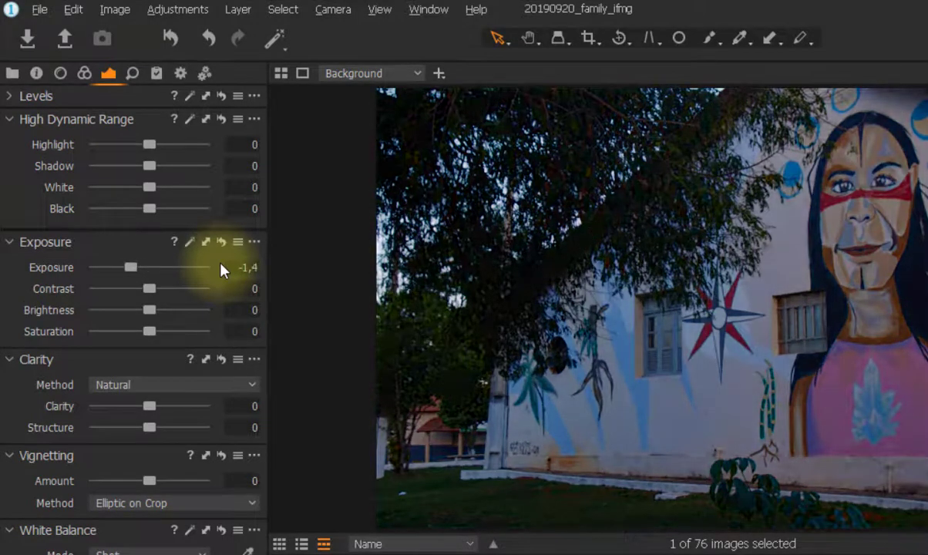
# Step: Raise the photo's Exposure beyond -0.6 with the ExpoureUp mapping
pyautogui.press('alt+KP_Add')
pyautogui.press('alt+KP_Add')
pyautogui.press('alt+KP_Add')
pyautogui.press('alt+KP_Add')
pyautogui.press('alt+KP_Add')
pyautogui.press('alt+KP_Add')
pyautogui.press('alt+KP_Add')
pyautogui.press('alt+KP_Add')
pyautogui.press('alt+KP_Add')
pyautogui.press('alt+KP_Add')
pyautogui.press('alt+KP_Add')
pyautogui.press('alt+KP_Add')
pyautogui.press('alt+KP_Add')
pyautogui.press('alt+KP_Add')
pyautogui.press('alt+KP_Add')
pyautogui.press('alt+KP_Add')
pyautogui.press('alt+KP_Add')
pyautogui.press('alt+KP_Add')
pyautogui.press('alt+KP_Add')
pyautogui.press('alt+KP_Add')
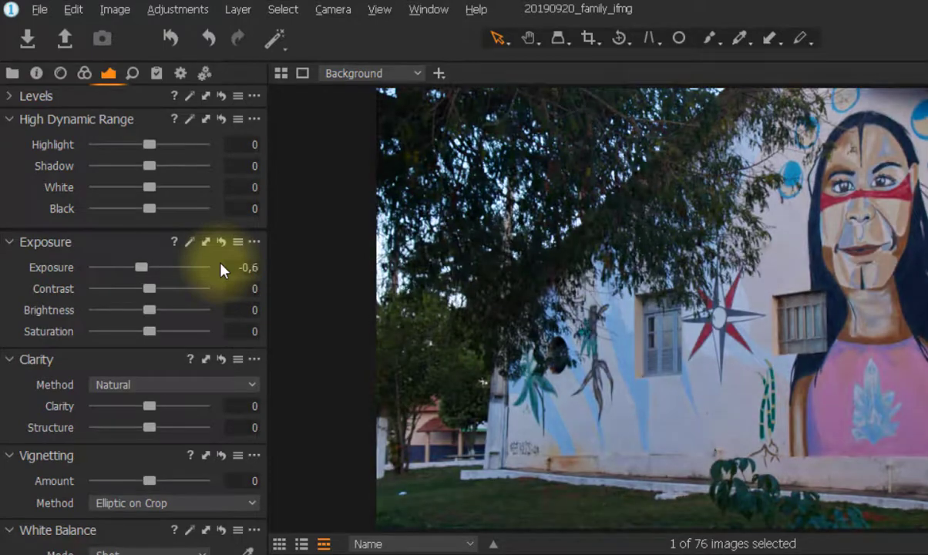
pyautogui.press('alt+KP_Add')
pyautogui.press('alt+KP_Add')
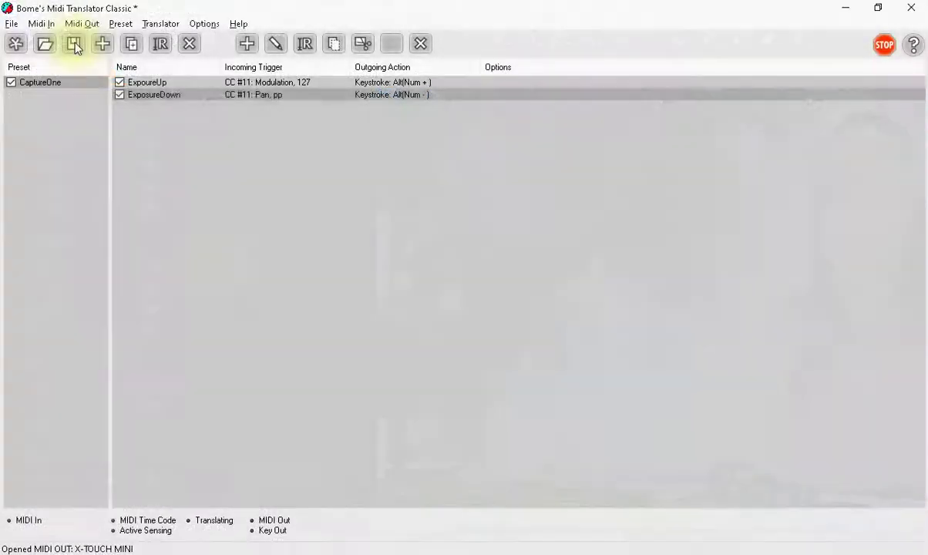
# Step: Return to Midi Translator Classic and save the project as CaptureOne in the Download folder
pyautogui.click(74, 45)
pyautogui.scroll(5, 504, 324)
pyautogui.click(509, 292)
pyautogui.click(586, 455)
pyautogui.write('CaptureOne')
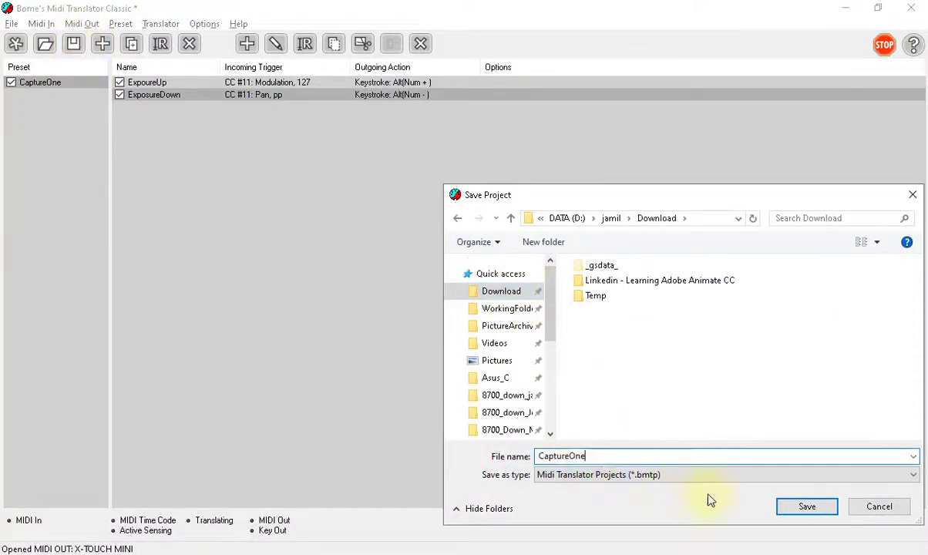
pyautogui.click(806, 508)
# Step: Open File Explorer and look in the Download folder for the saved CaptureOne project file
pyautogui.click(465, 317)
pyautogui.press('super+e')
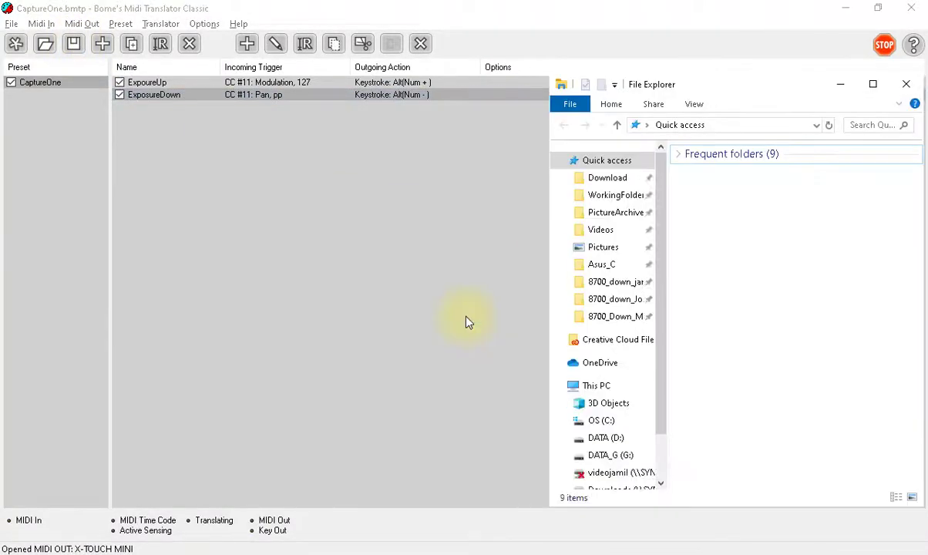
pyautogui.click(606, 178)
pyautogui.click(747, 199)
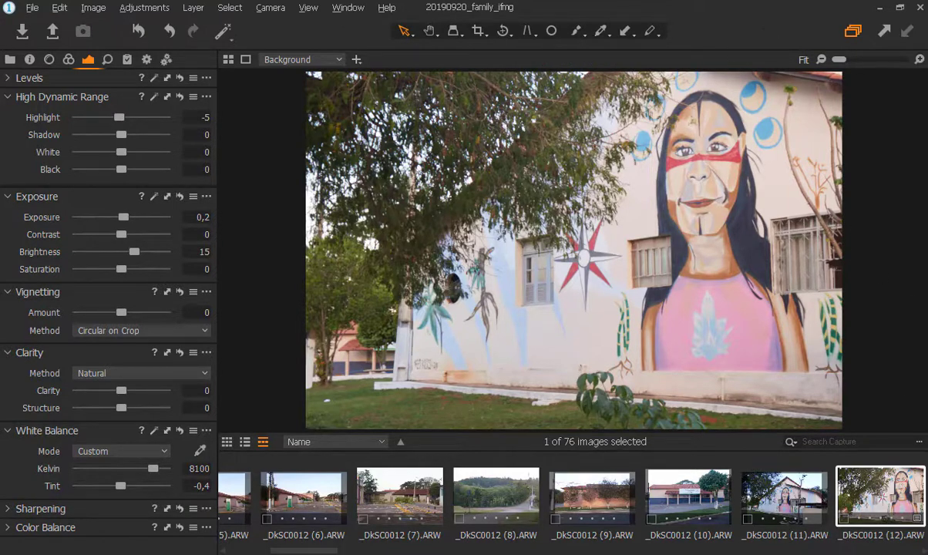
# Step: In Capture One, set Highlight to -20, Shadow -15, White -15 and Black -30, and set Exposure to -0.1, Brightness 5 and Saturation -8
pyautogui.moveTo(119, 117); pyautogui.dragTo(108, 169)
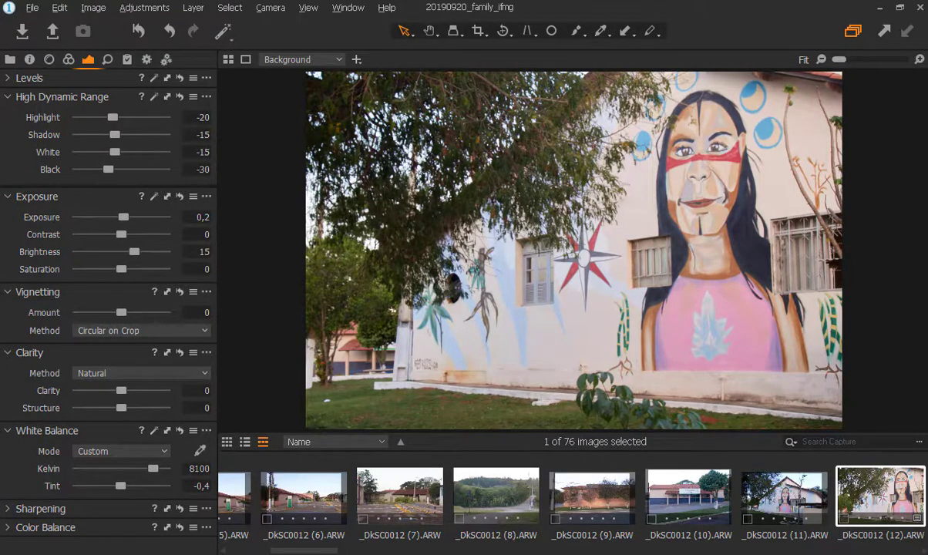
pyautogui.moveTo(124, 217); pyautogui.dragTo(119, 216)
pyautogui.moveTo(135, 251); pyautogui.dragTo(117, 269)
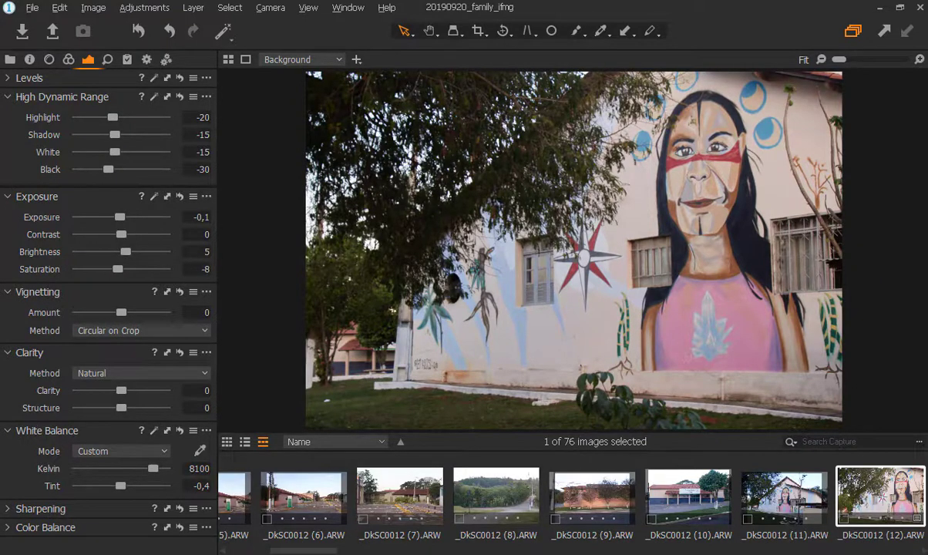
# Step: Set the vignetting Amount to -0.8 and adjust the photo's Clarity, Structure and white balance Kelvin
pyautogui.moveTo(121, 312); pyautogui.dragTo(112, 312)
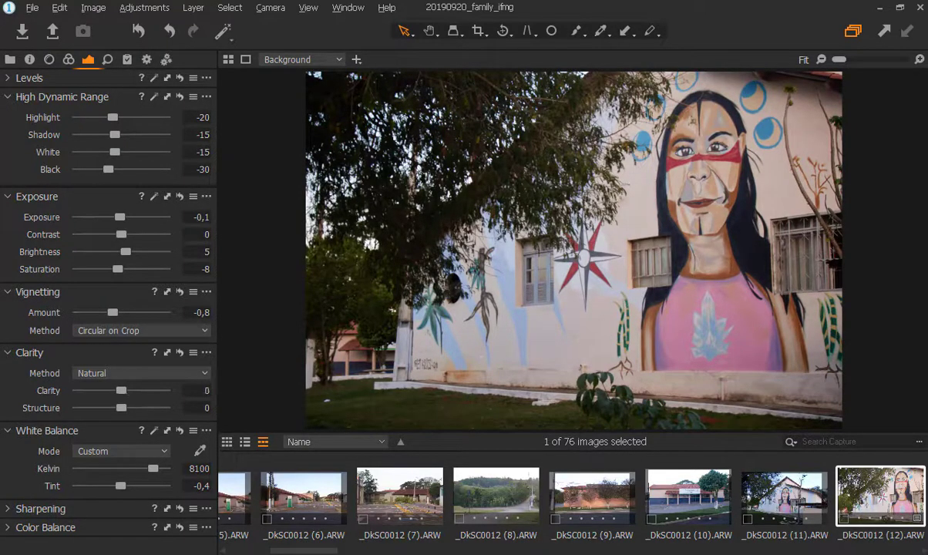
pyautogui.moveTo(121, 390); pyautogui.dragTo(120, 408)
pyautogui.moveTo(153, 469); pyautogui.dragTo(148, 469)
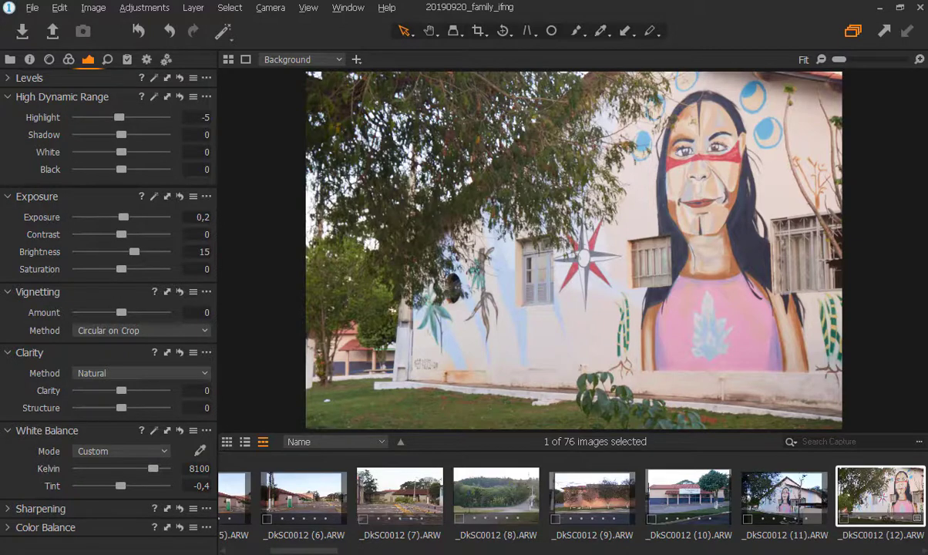
# Step: Set the mural photo's Highlight to -20, Shadow to -15, White to -15 and Black to -30, and lower Exposure to -0.1
pyautogui.moveTo(119, 117)
pyautogui.mouseDown()
pyautogui.moveTo(77, 117)
pyautogui.moveTo(113, 118)
pyautogui.moveTo(107, 134)
pyautogui.moveTo(98, 134)
pyautogui.moveTo(115, 134)
pyautogui.mouseUp()
pyautogui.moveTo(121, 152); pyautogui.dragTo(108, 168)
pyautogui.moveTo(123, 216); pyautogui.dragTo(120, 217)
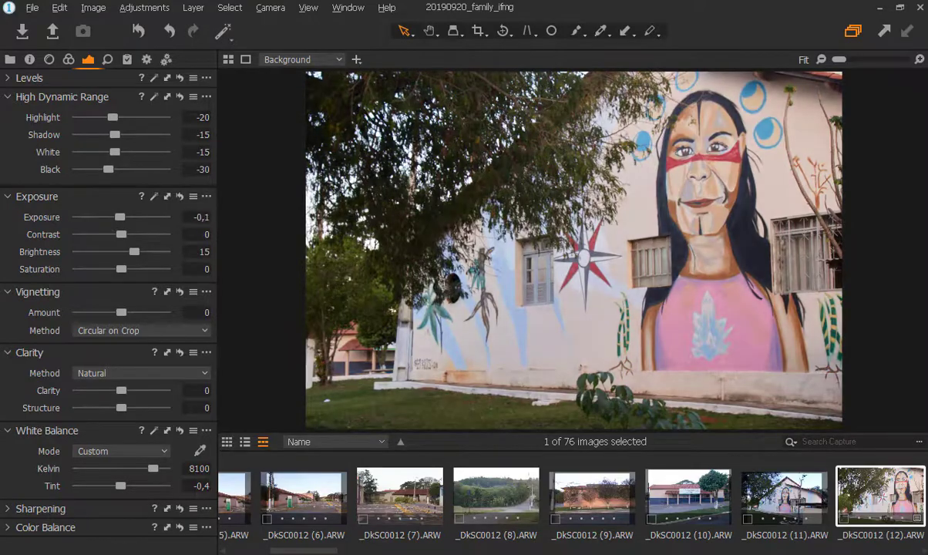